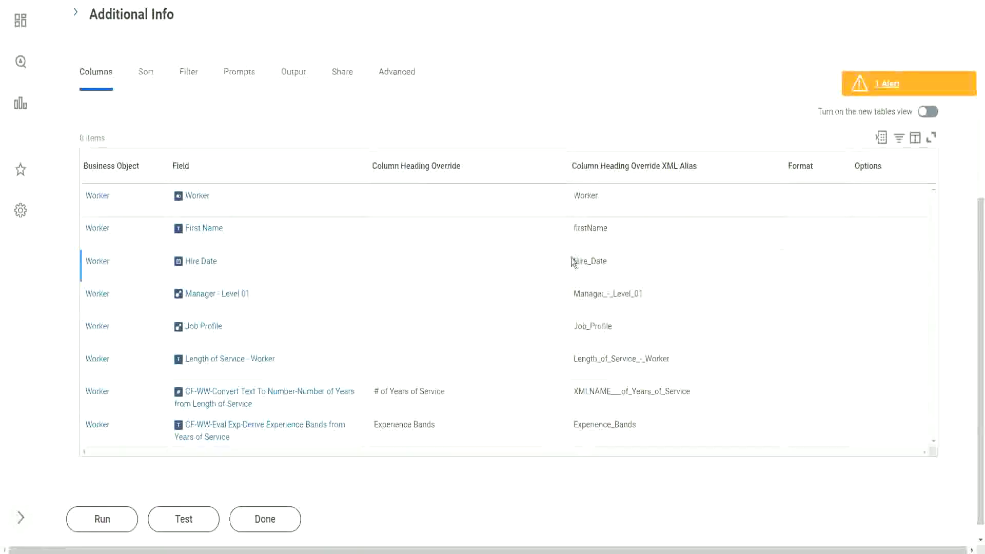
Inspect the Hire_Date and years-of-service XML aliases and select their XMLNAME prefix.
double_click(610, 261)
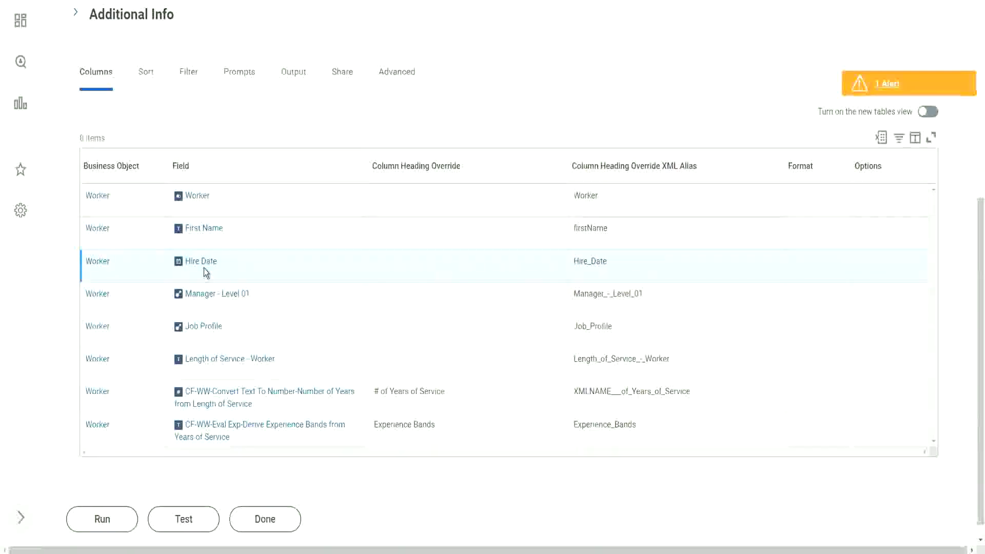
double_click(610, 391)
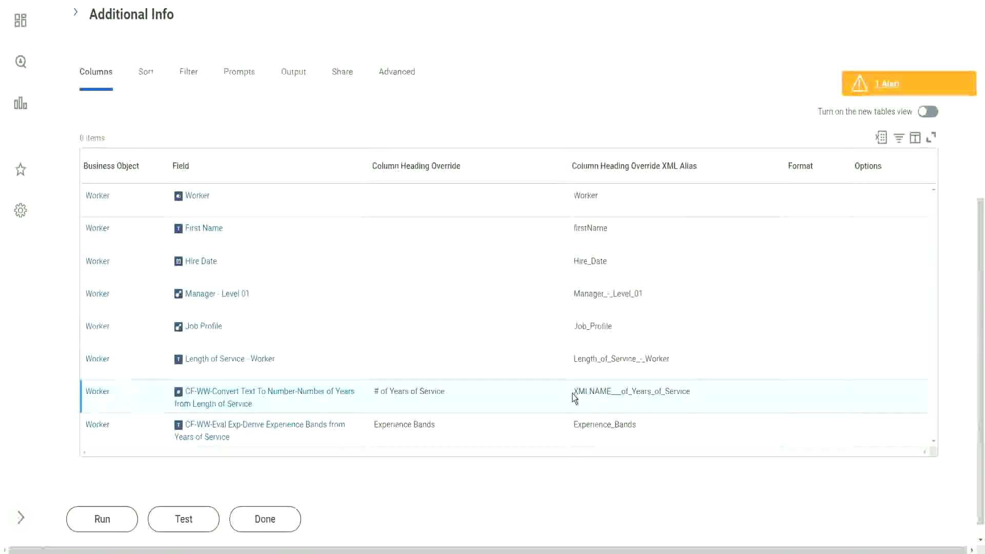
left_click_drag(572, 393, 611, 391)
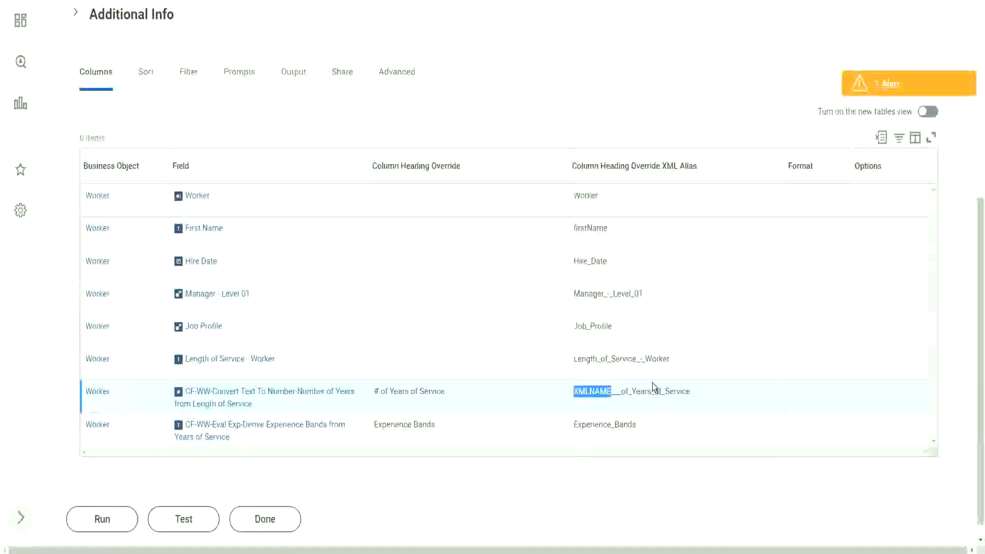
left_click(603, 393)
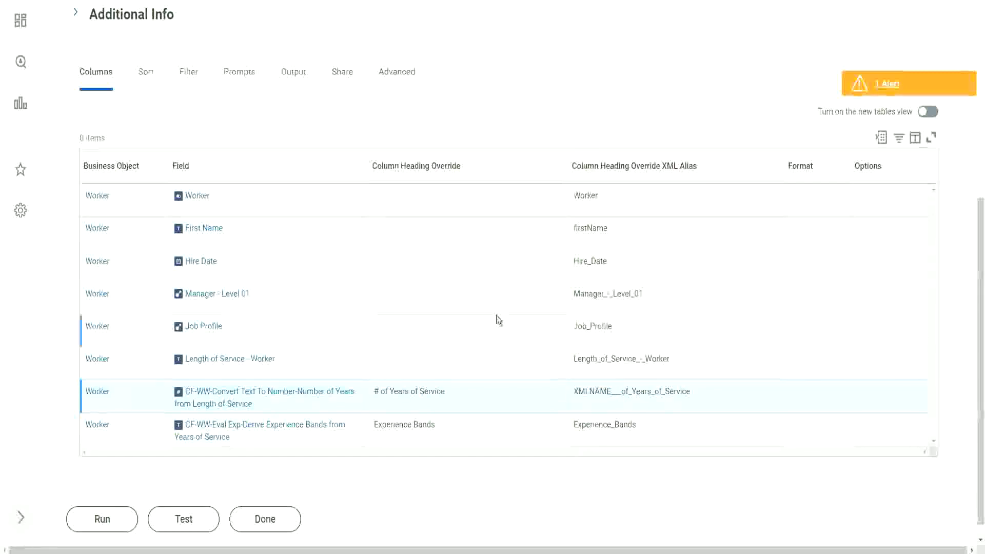
scroll(497, 315, "up", 2)
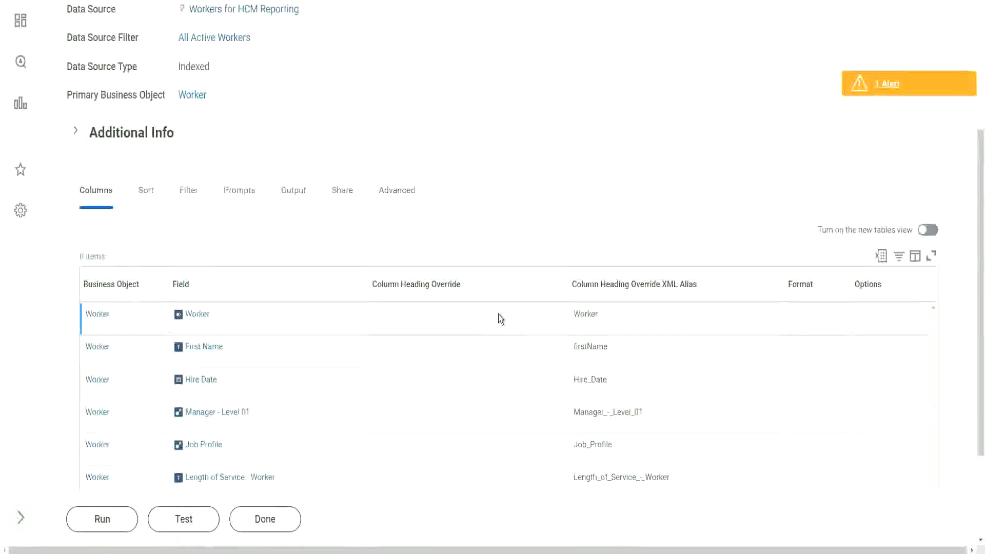
scroll(607, 366, "down", 3)
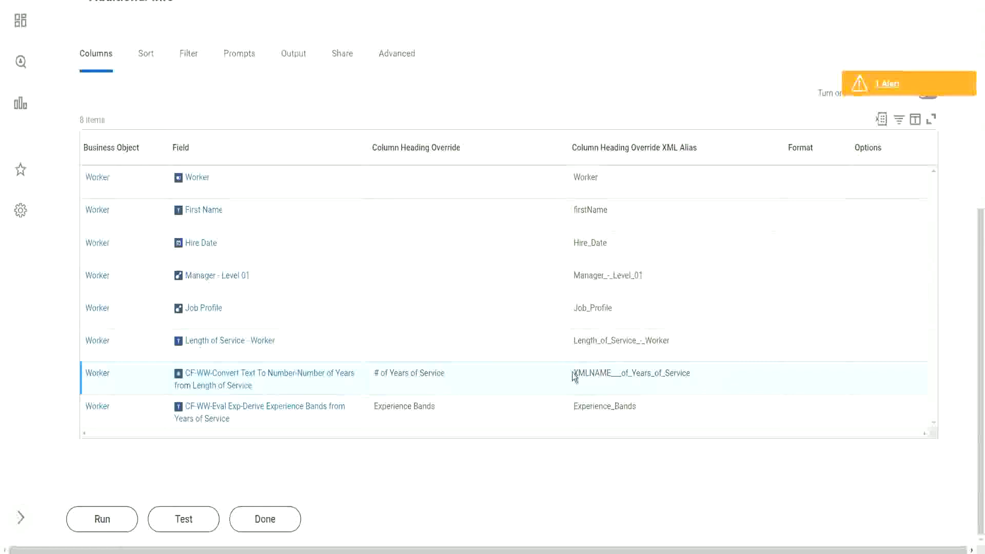
left_click_drag(573, 374, 609, 372)
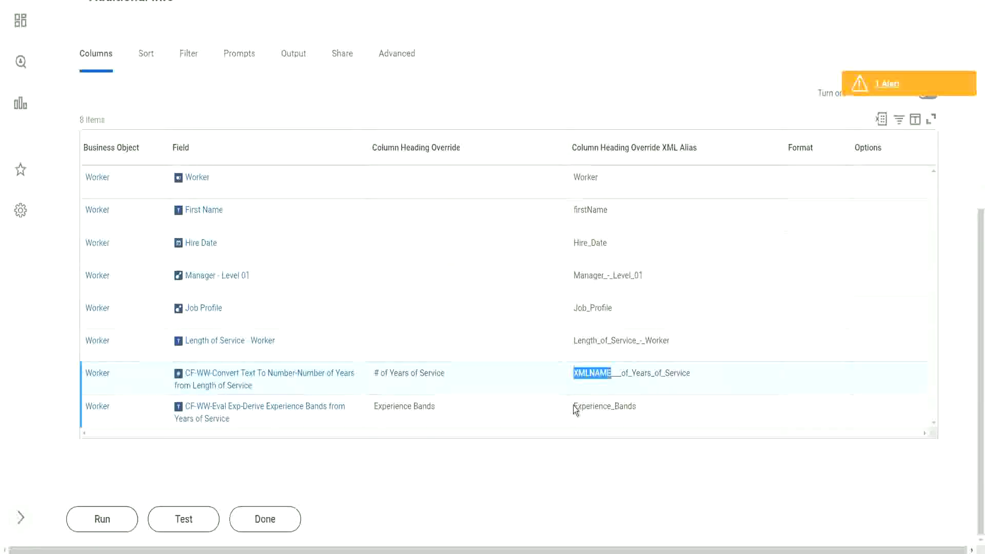
left_click(645, 380)
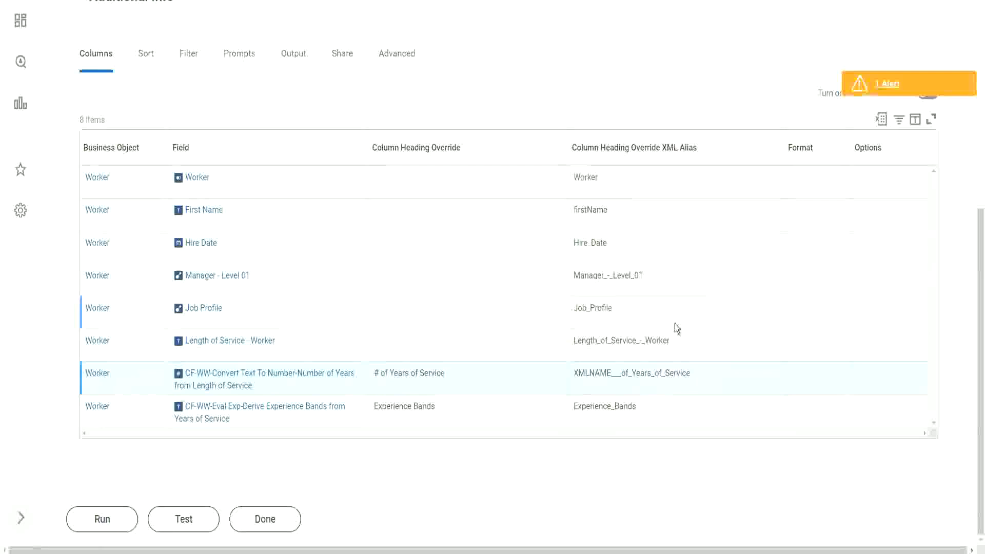
scroll(416, 148, "up", 7)
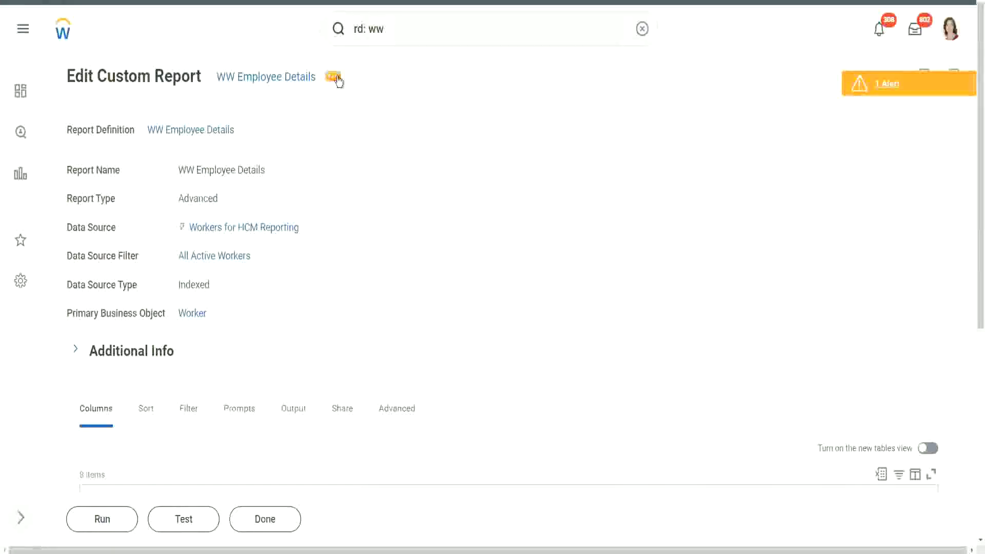
Open the WW Employee Details custom report definition for editing.
left_click(334, 77)
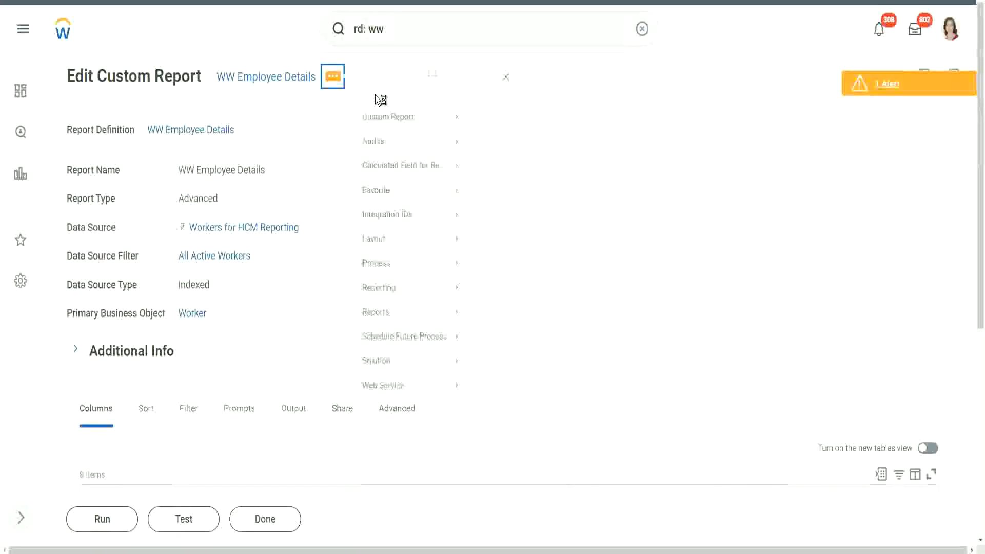
mouse_move(392, 138)
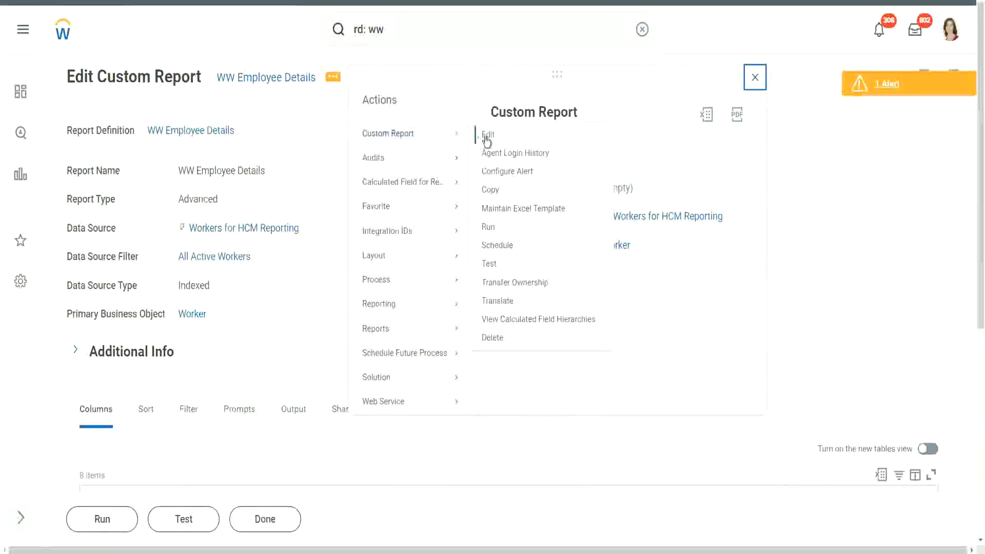
left_click(486, 138)
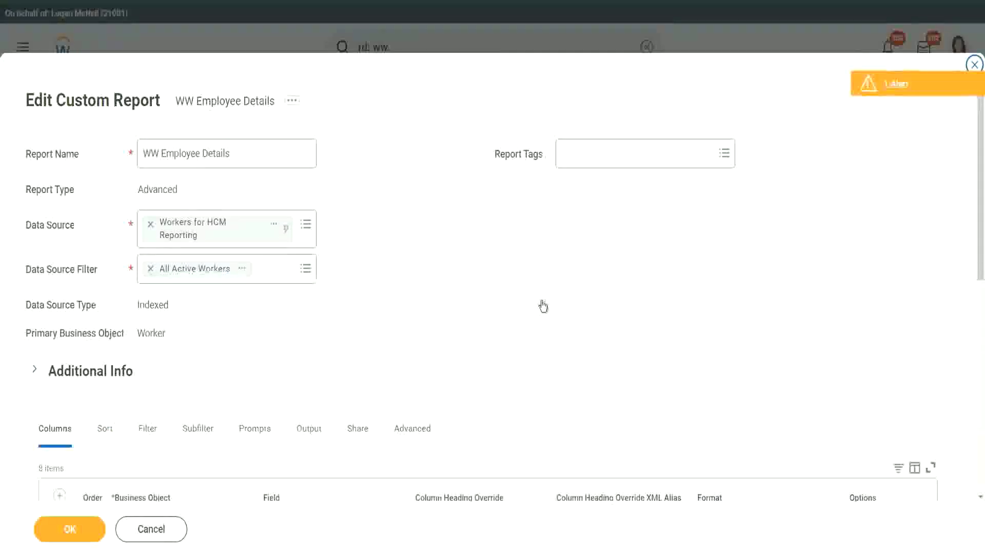
Remove '-_' so the aliases read Manager_Level_01 and Length_of_Service_Worker.
scroll(544, 307, "down", 5)
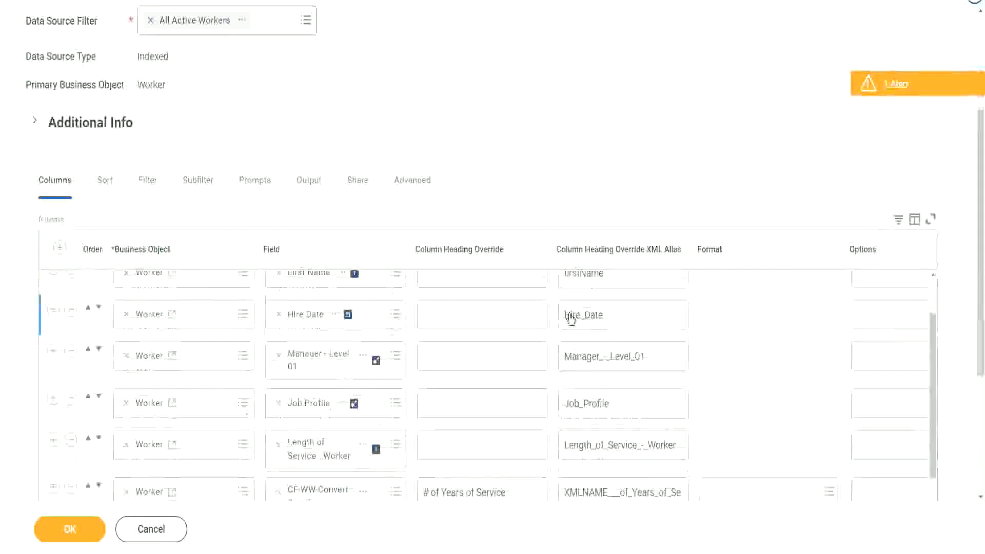
triple_click(606, 359)
left_click(606, 359)
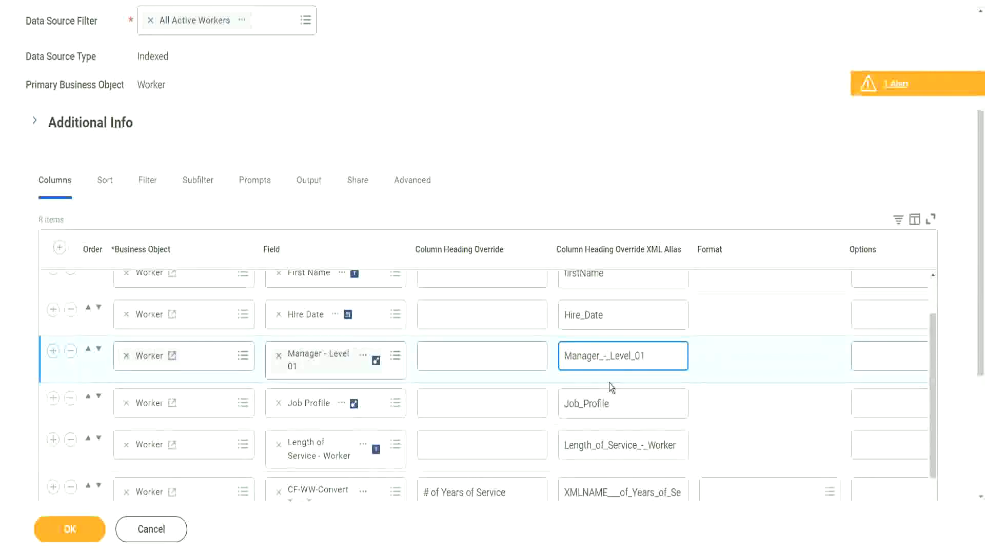
key("BackSpace")
key("BackSpace")
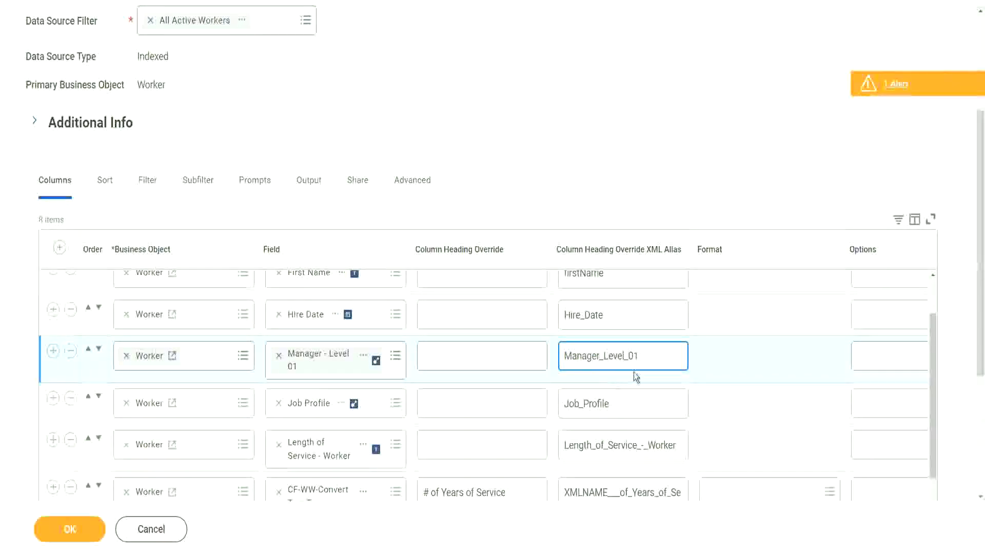
left_click(646, 454)
left_click(646, 454)
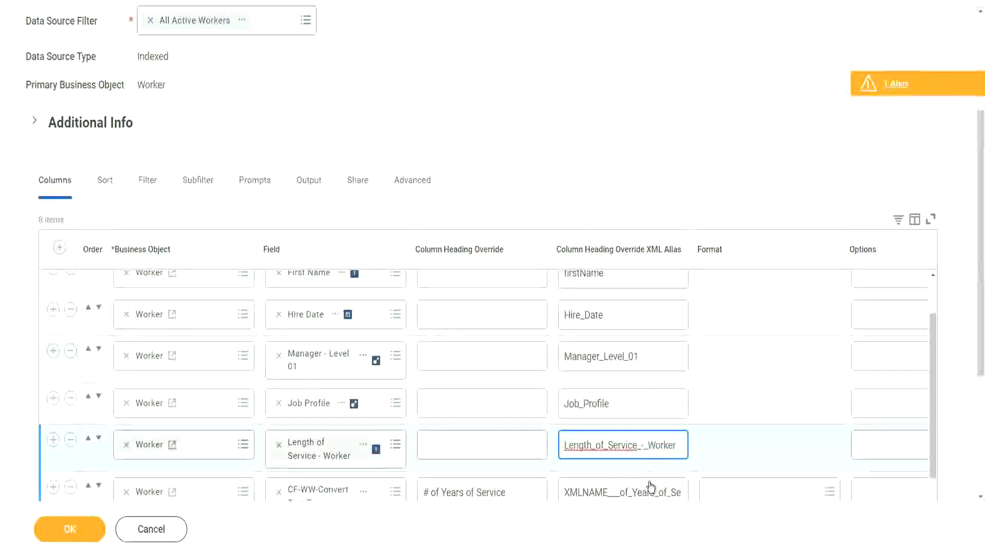
key("BackSpace")
key("BackSpace")
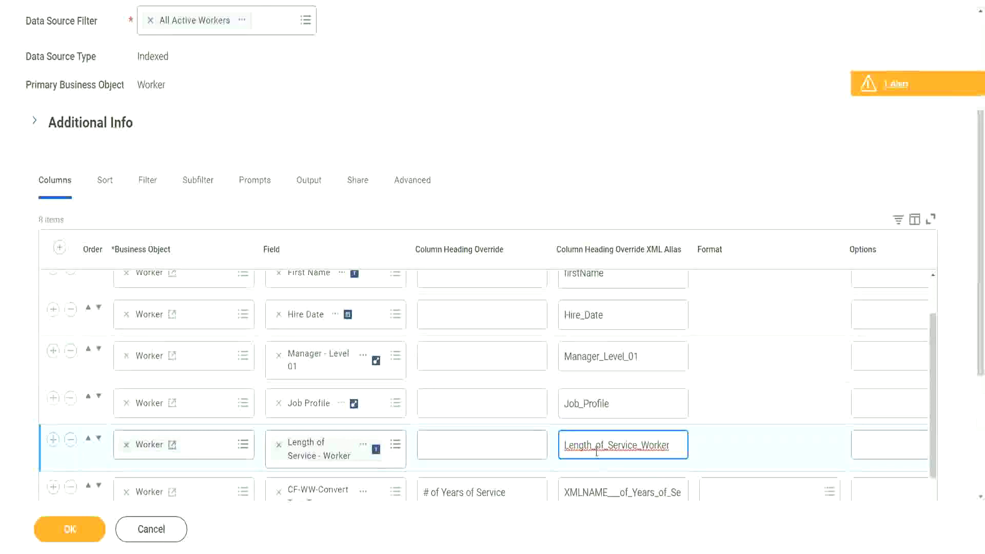
Replace the XMLNAME prefix with Num to make Num_of_Years_of_Service.
scroll(645, 417, "down", 2)
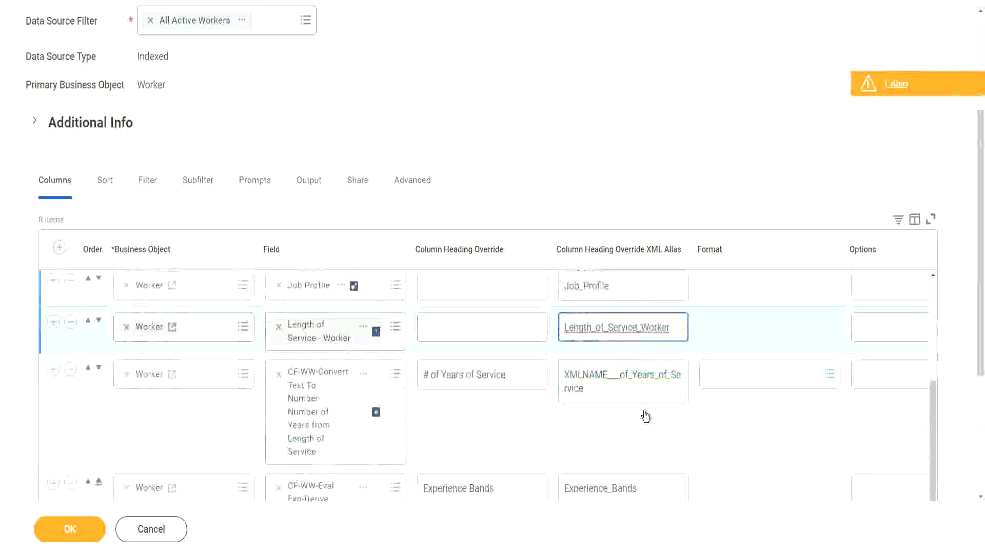
left_click(616, 378)
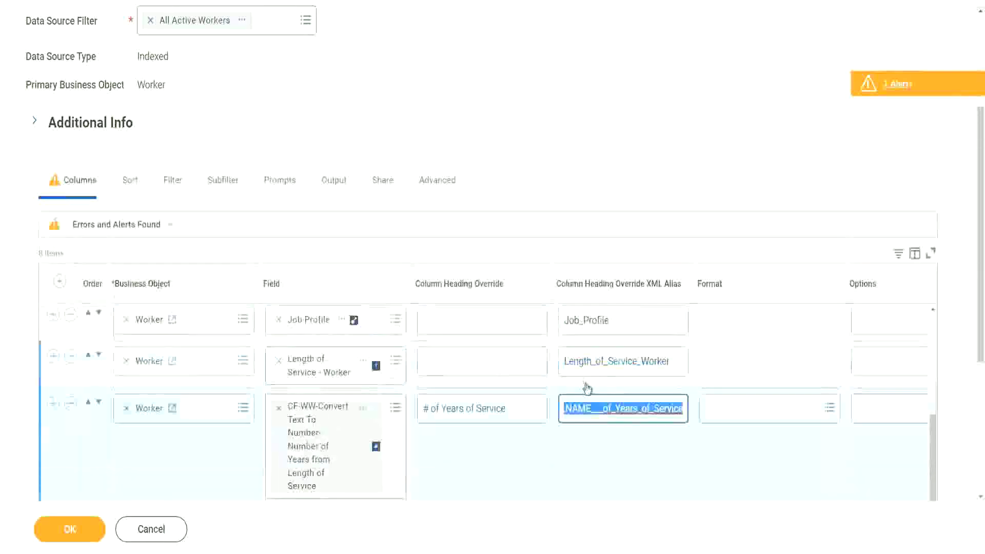
left_click(590, 411)
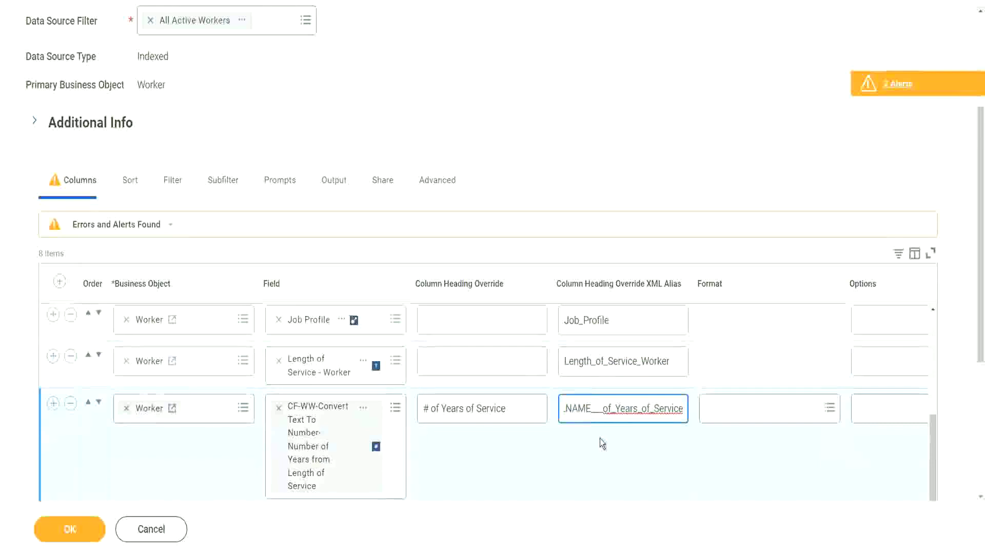
key("shift+Left")
key("shift+Left")
key("shift+Left")
key("shift+Left")
key("shift+Left")
key("shift+Left")
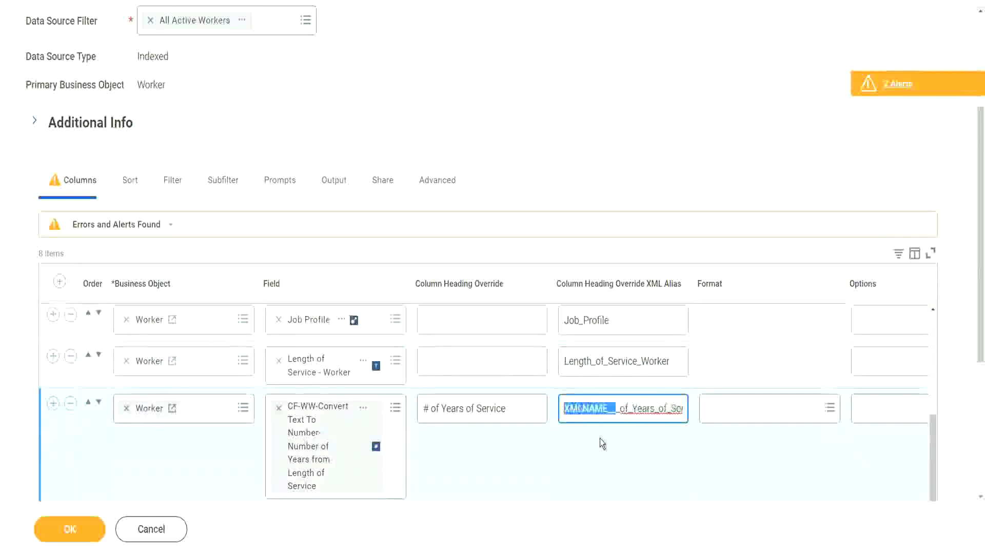
type("Num")
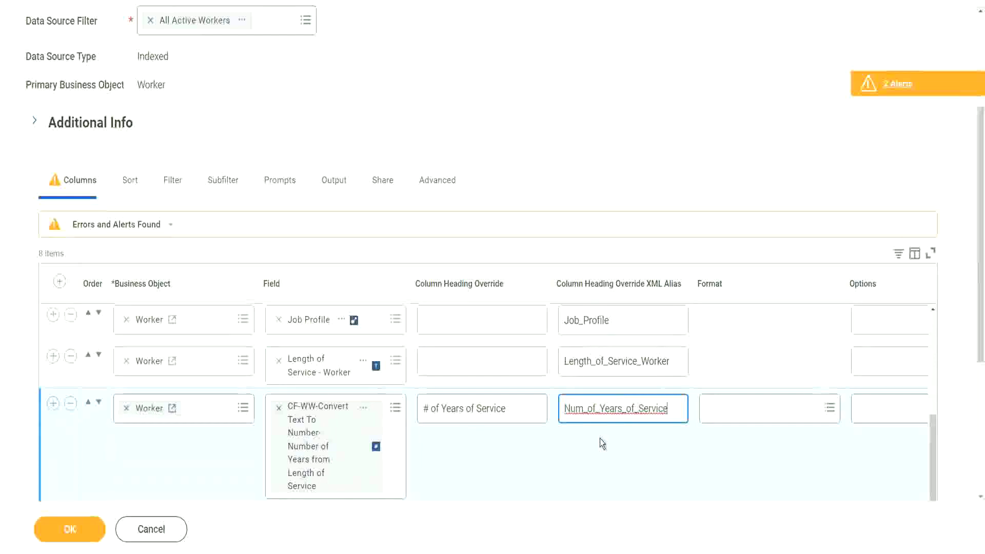
scroll(630, 408, "down", 2)
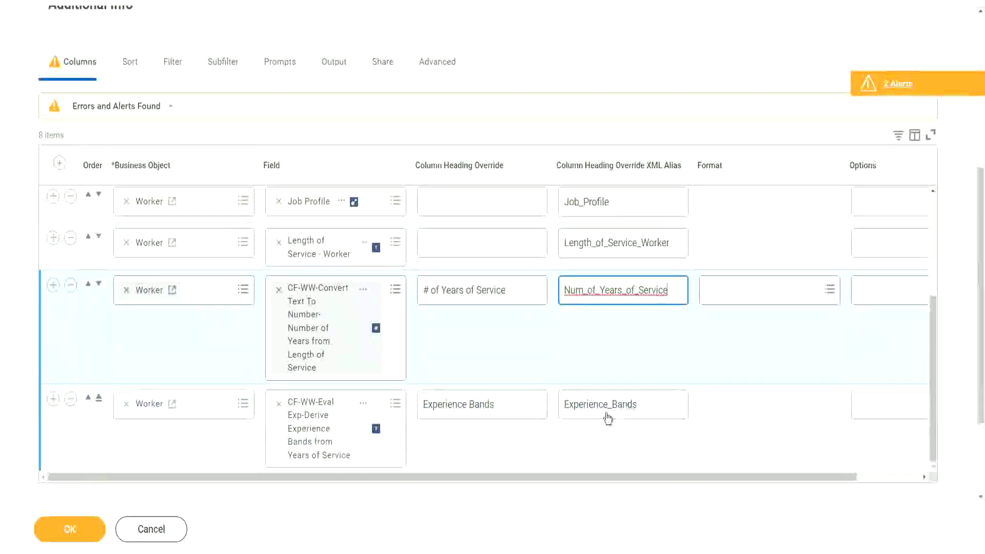
scroll(635, 384, "up", 3)
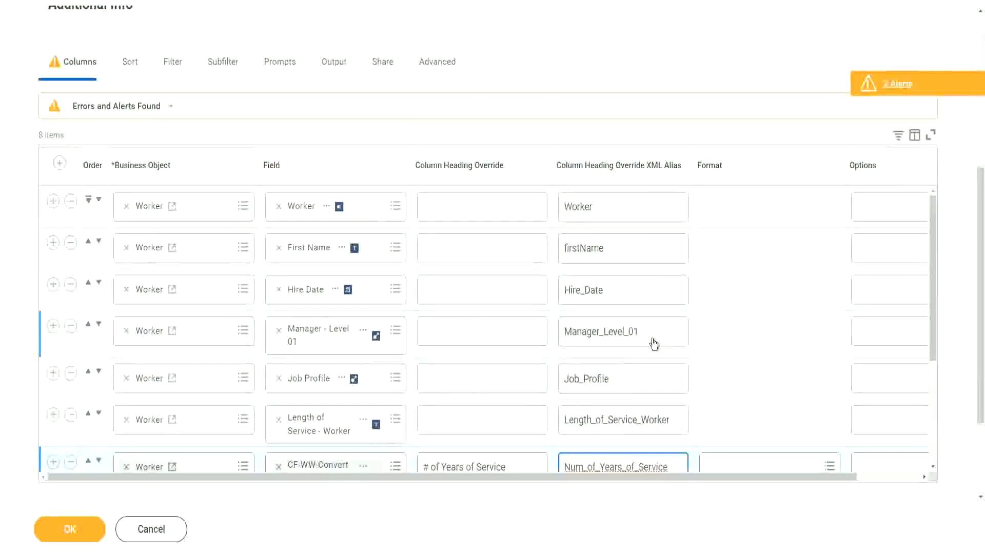
scroll(647, 348, "down", 3)
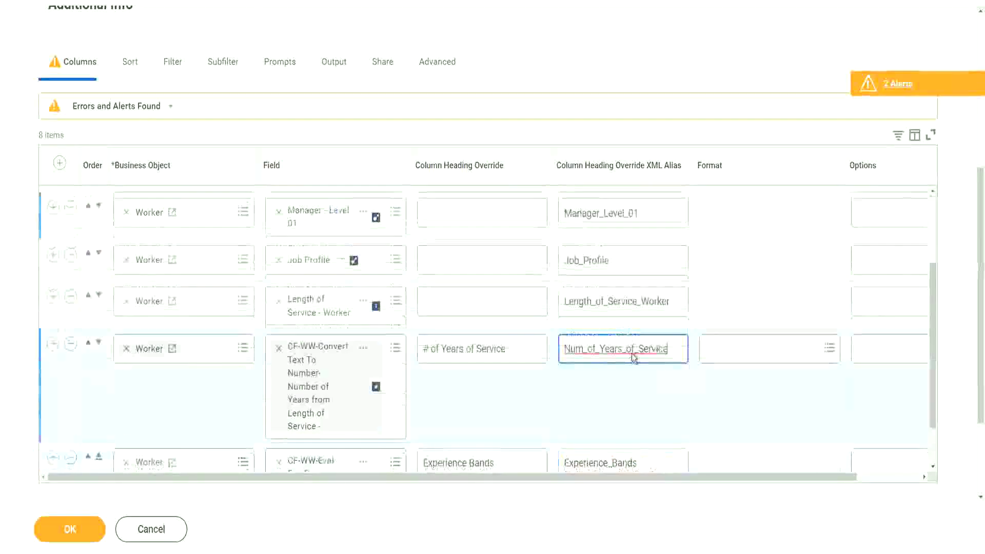
Try saving the report columns and review the two alerts that appear.
left_click(64, 531)
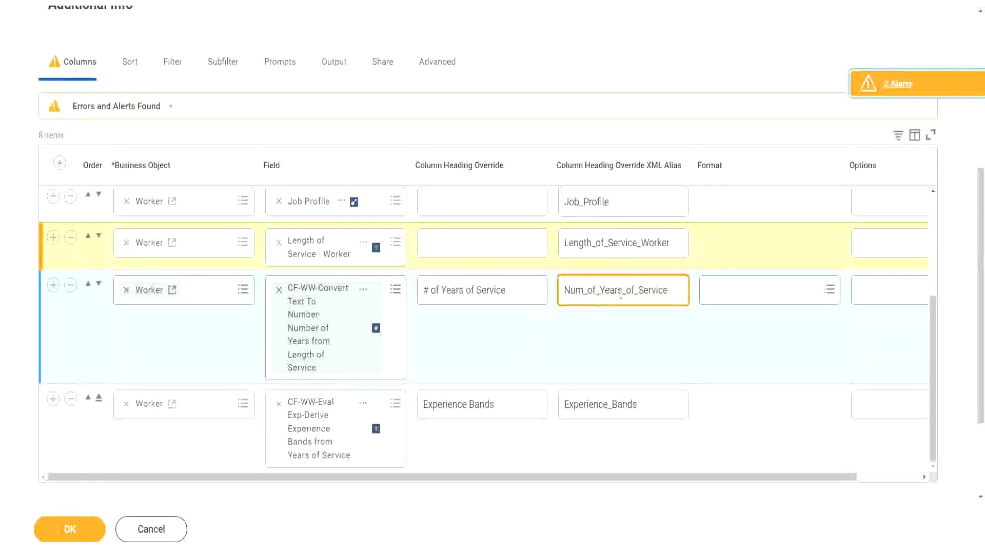
left_click(899, 84)
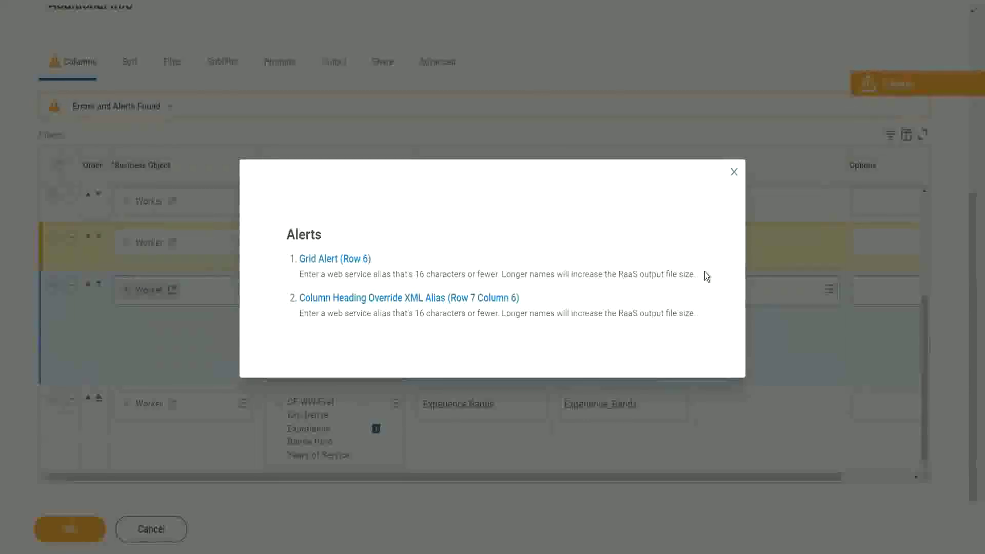
left_click(733, 173)
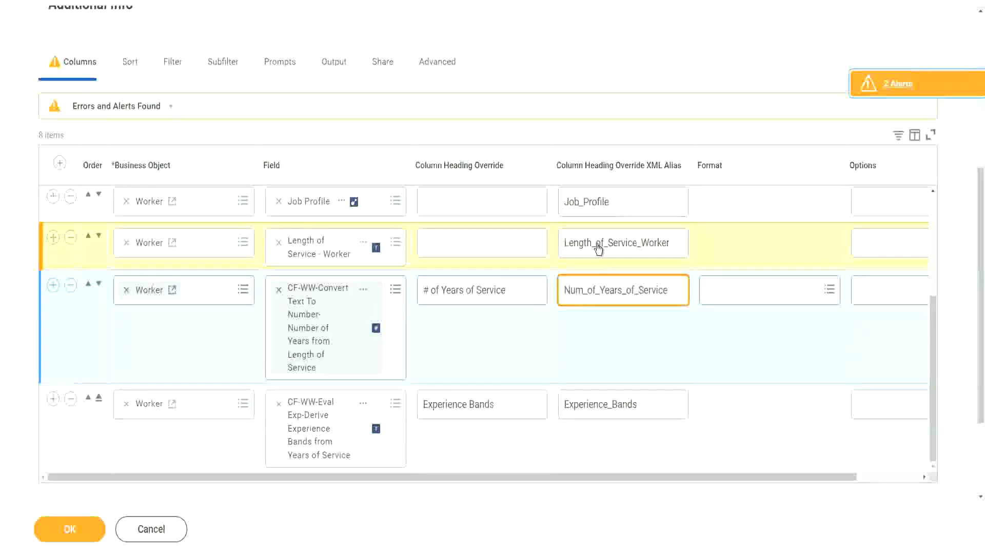
Reselect the Length_of_Service_Worker alias and save the columns so the errors clear.
double_click(659, 243)
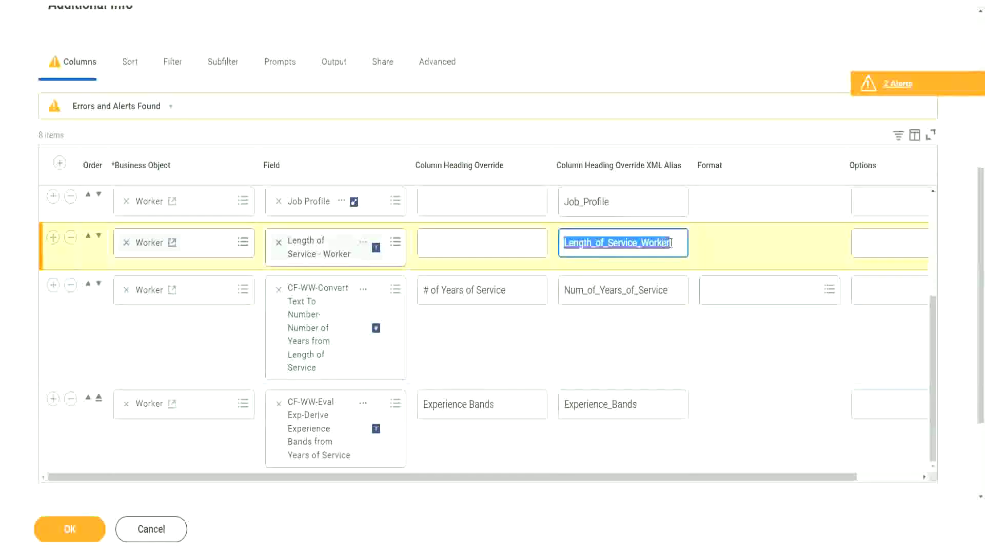
left_click(679, 241)
double_click(654, 244)
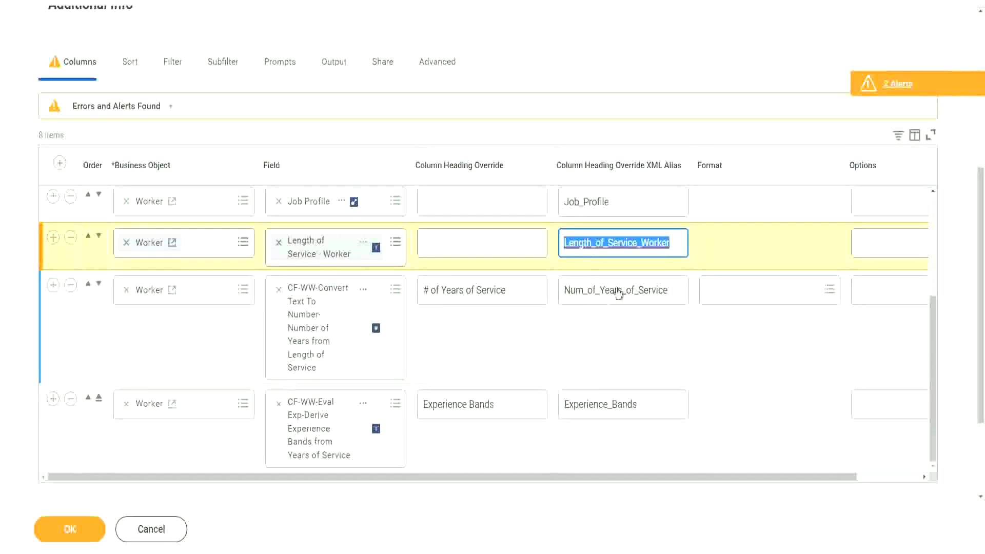
left_click(71, 530)
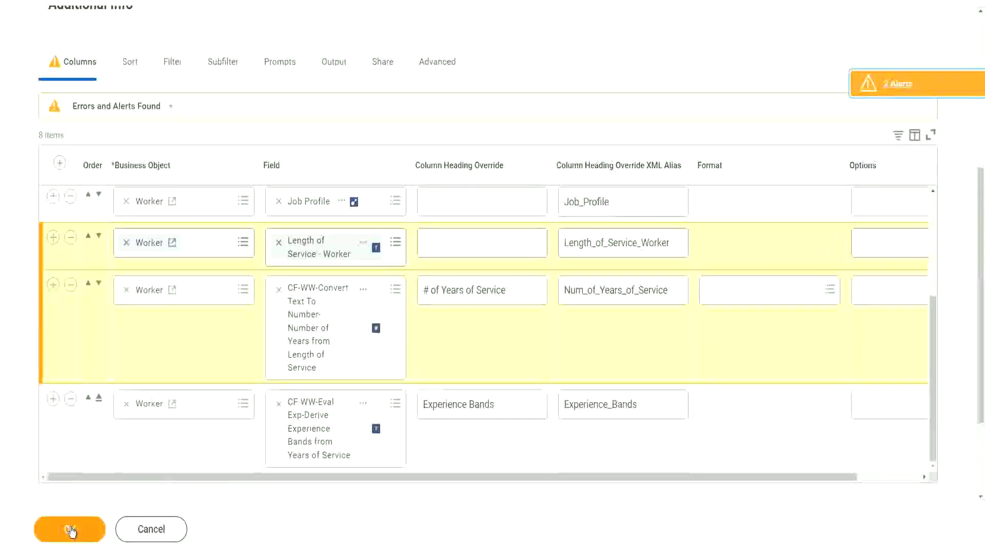
left_click(69, 528)
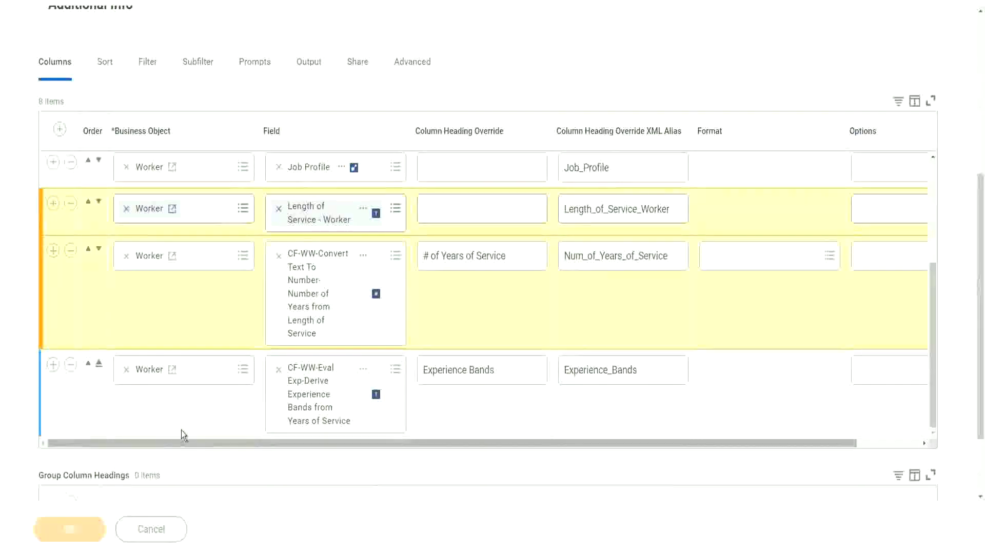
scroll(377, 293, "down", 7)
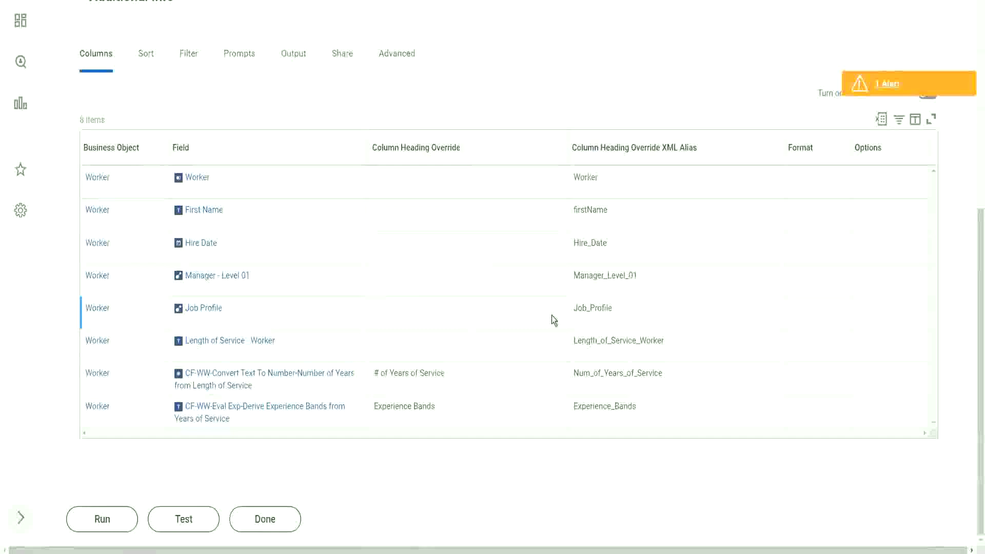
scroll(552, 315, "up", 7)
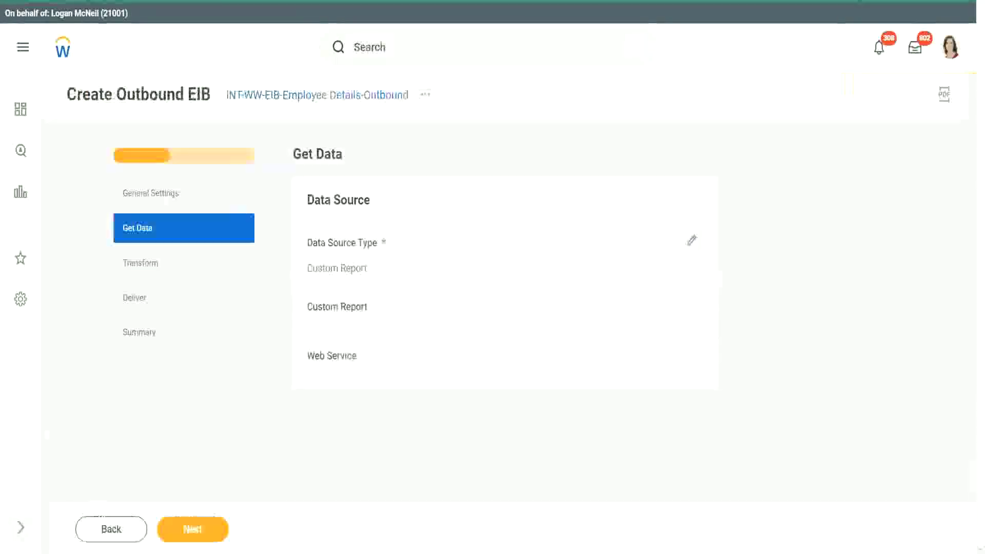
Set the Get Data source to the WW Employee Details custom report and advance to Transform.
left_click(693, 241)
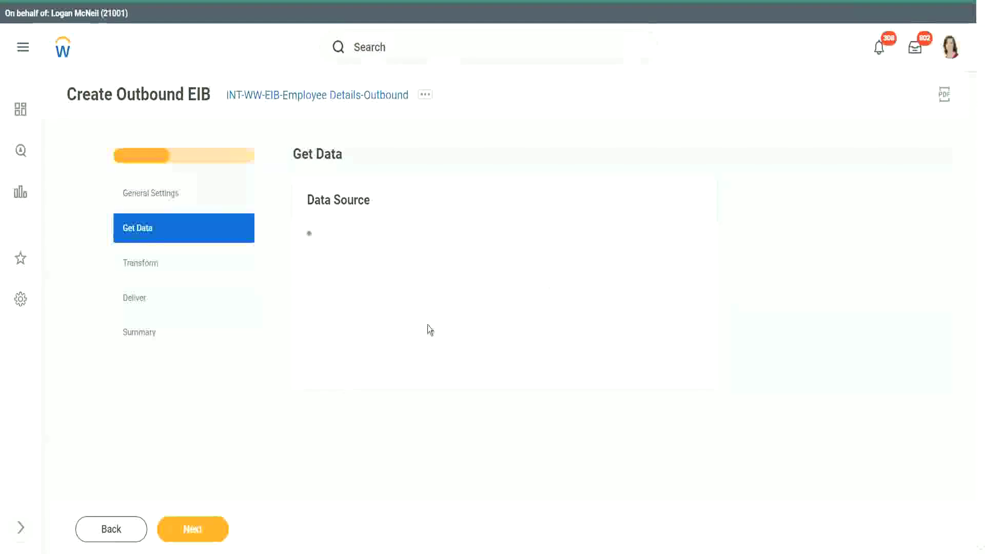
left_click(364, 338)
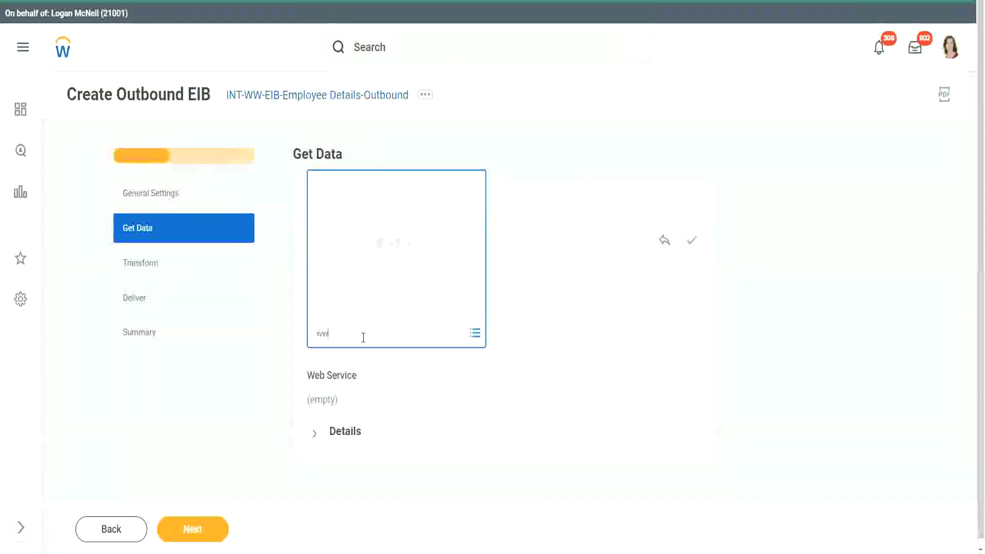
type("ww")
key("Return")
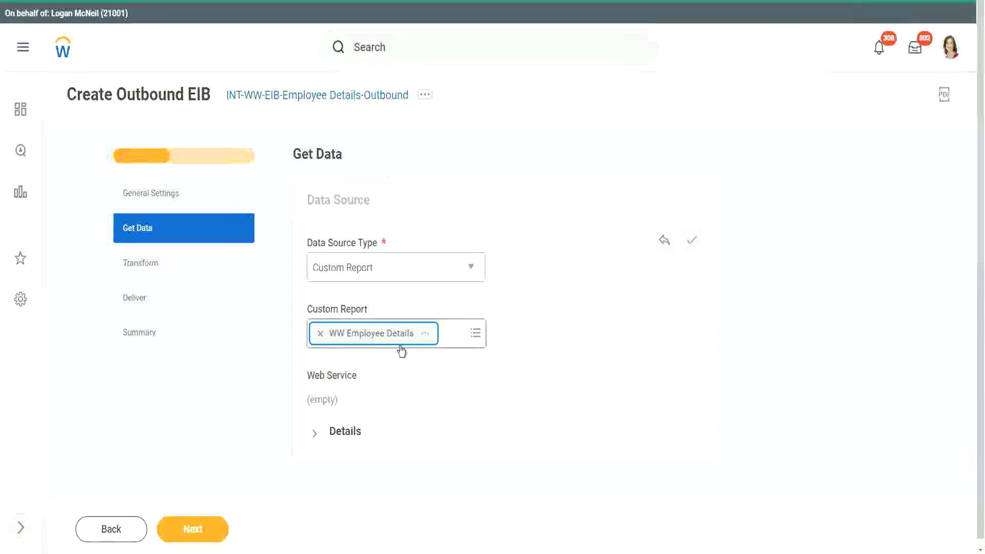
left_click(691, 239)
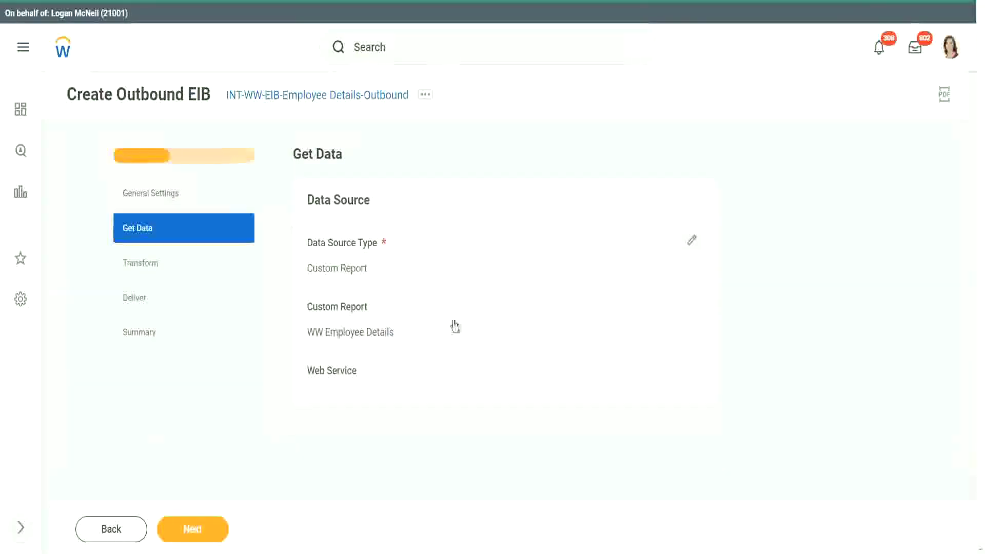
left_click(189, 532)
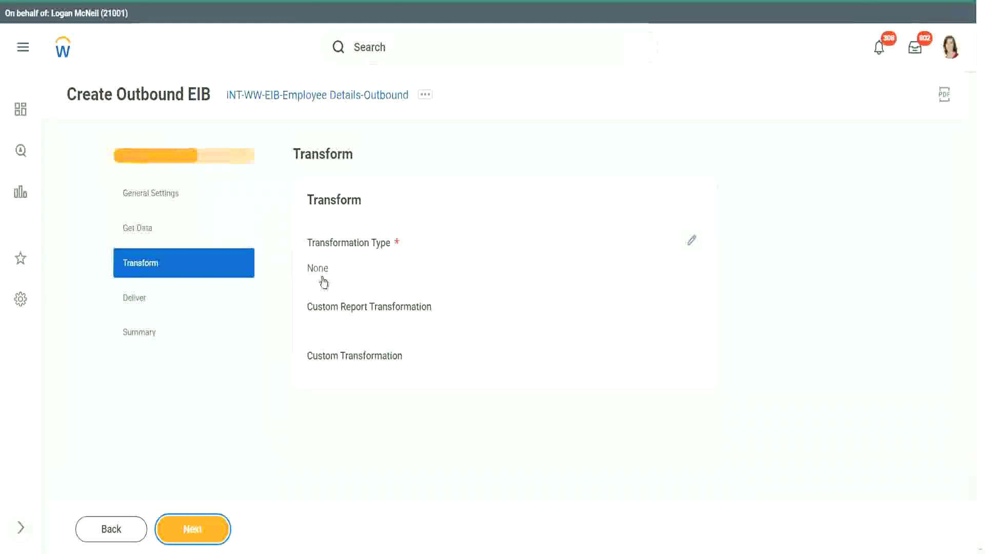
On the Deliver step, change Delivery Method from Workday Attachment to SFTP.
left_click(210, 534)
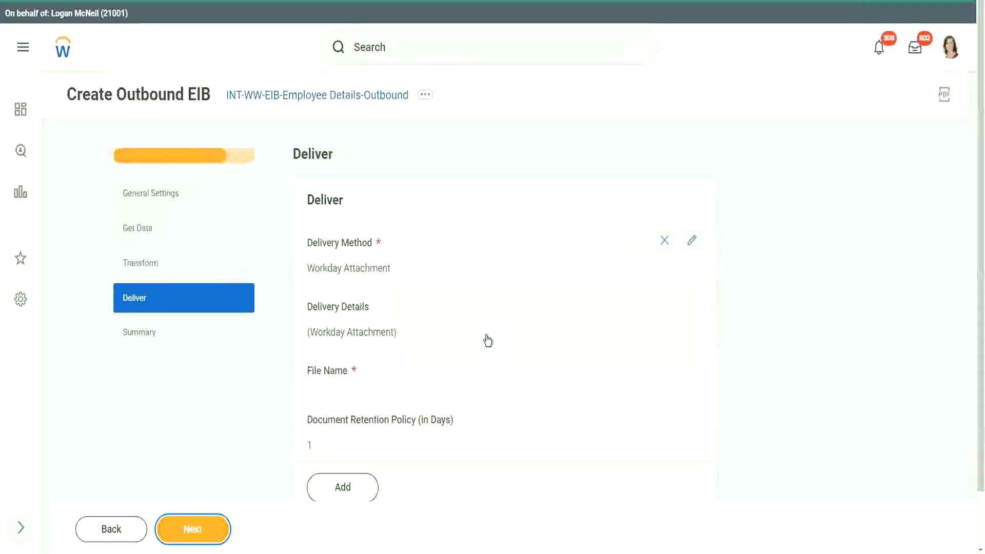
scroll(486, 338, "down", 1)
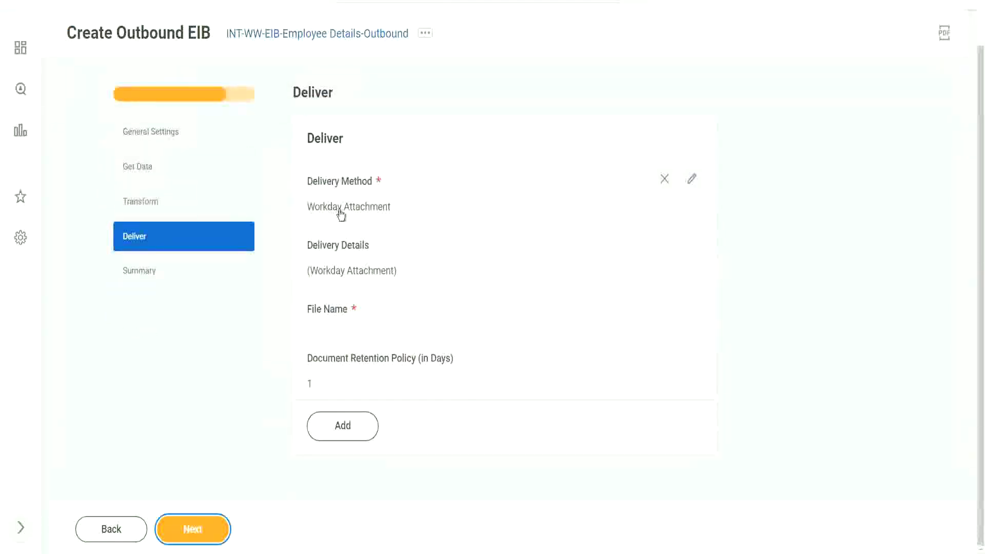
left_click(692, 178)
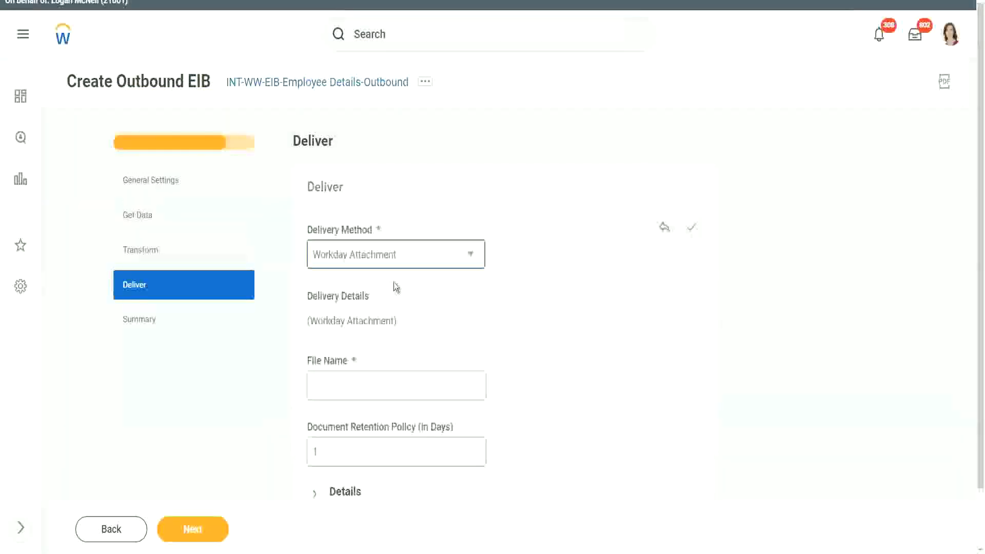
left_click(378, 257)
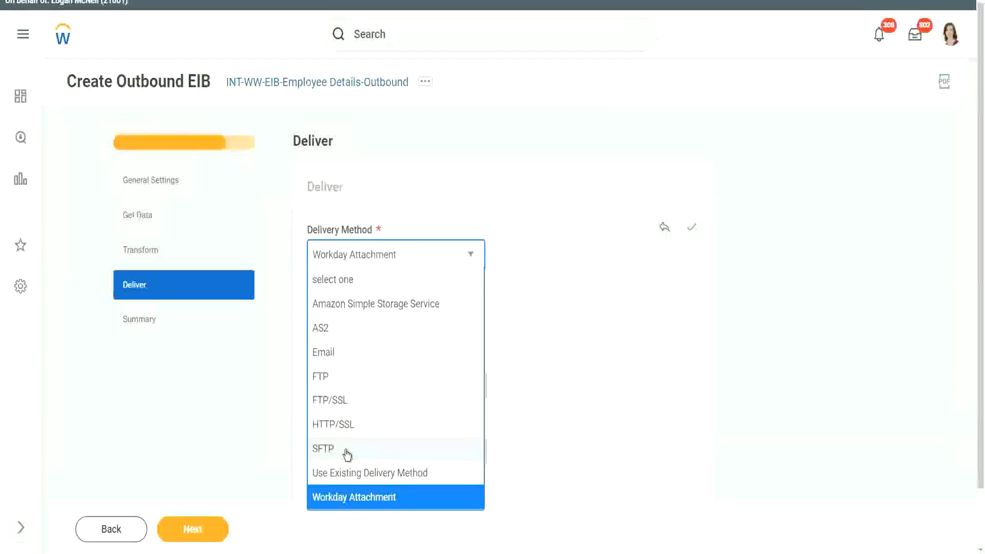
left_click(348, 455)
scroll(527, 292, "down", 1)
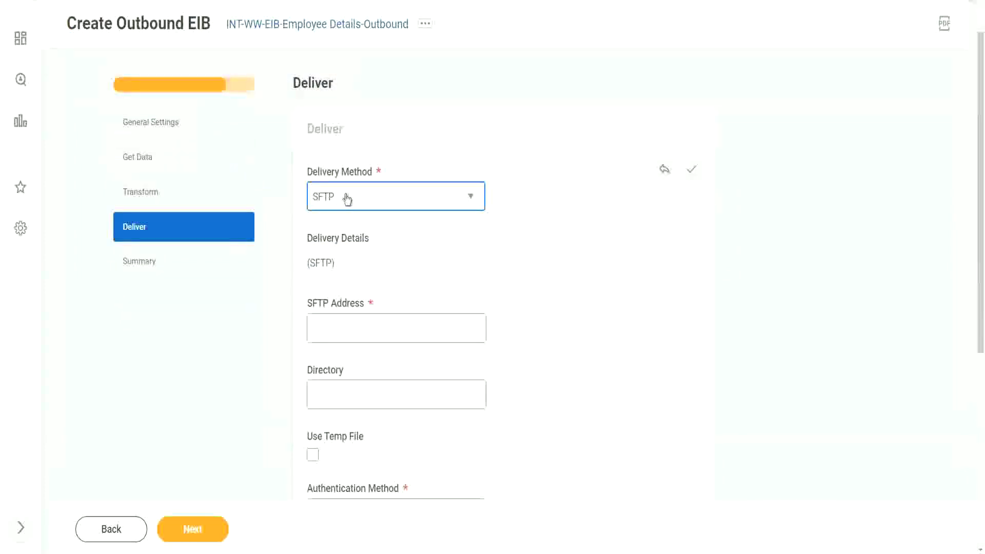
Enter sftp:// at the start of the SFTP Address field.
left_click(331, 328)
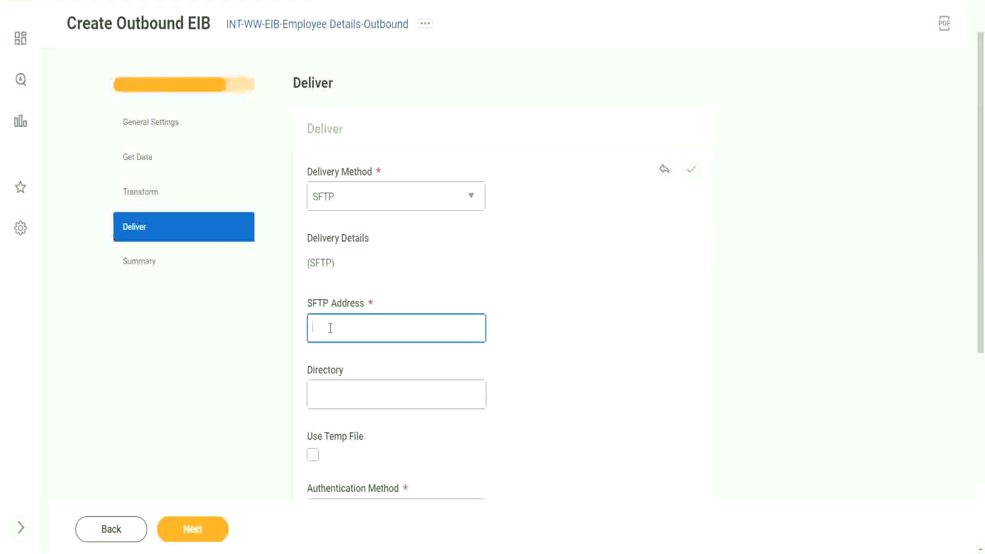
type("sftp://")
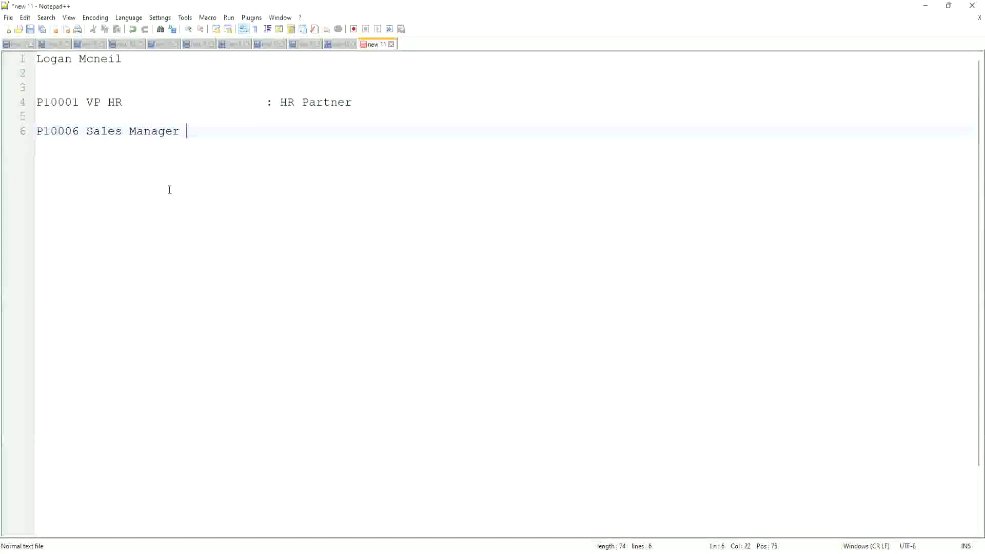
Clear the notes and write a Server Information heading with Hostname secureftp.adp.com.
key("ctrl+a")
key("Delete")
key("Return")
key("Return")
key("Return")
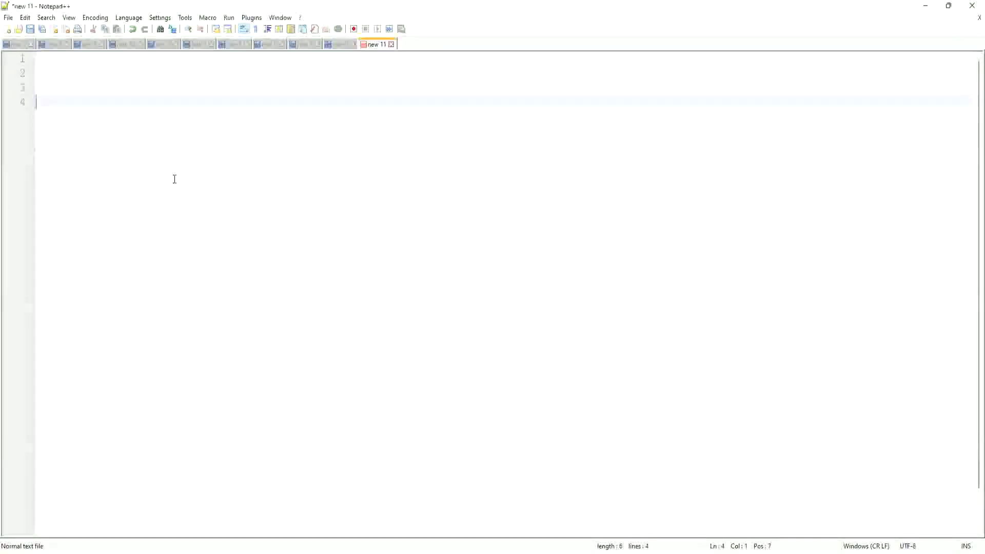
type("Server Informat")
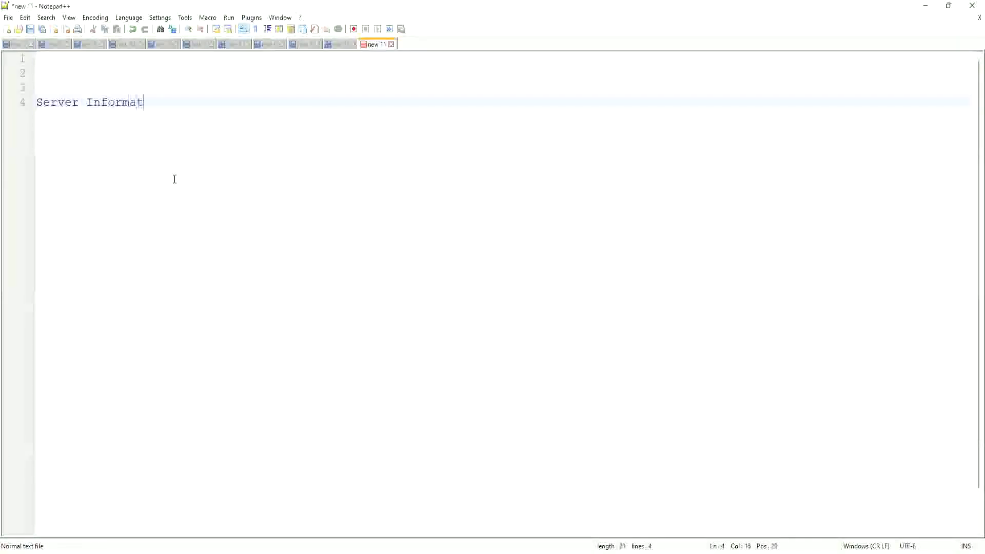
type("ion :")
key("Return")
key("Return")
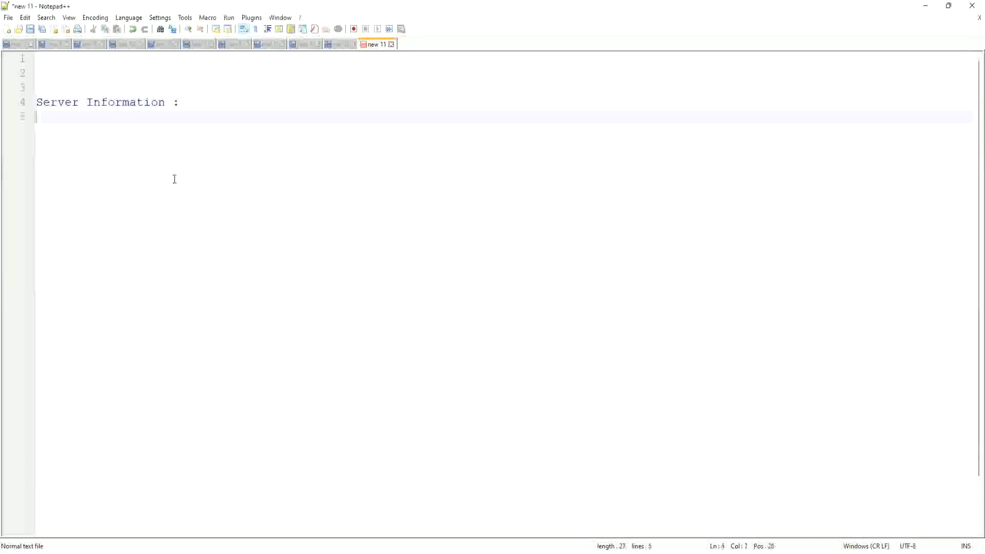
type("Hostname ")
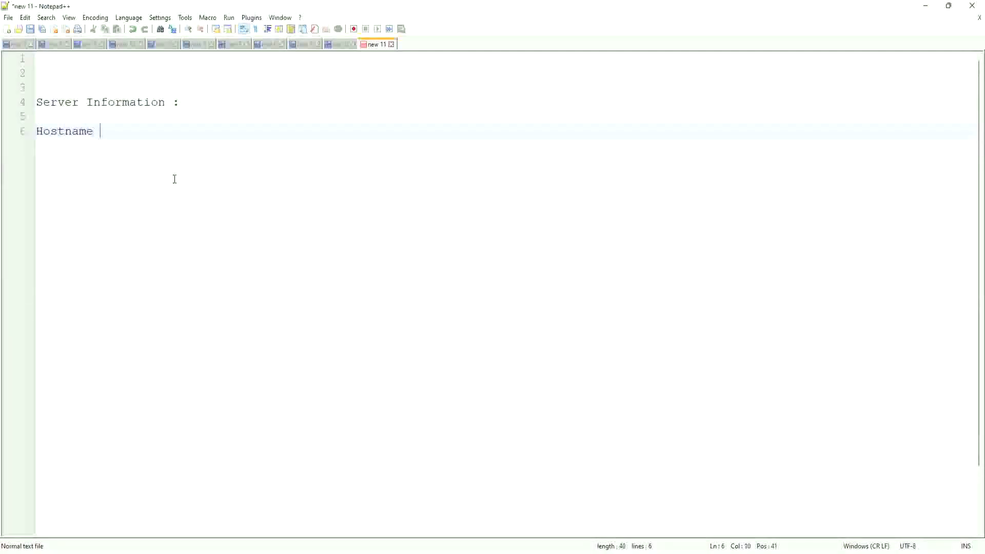
type(": secureftp")
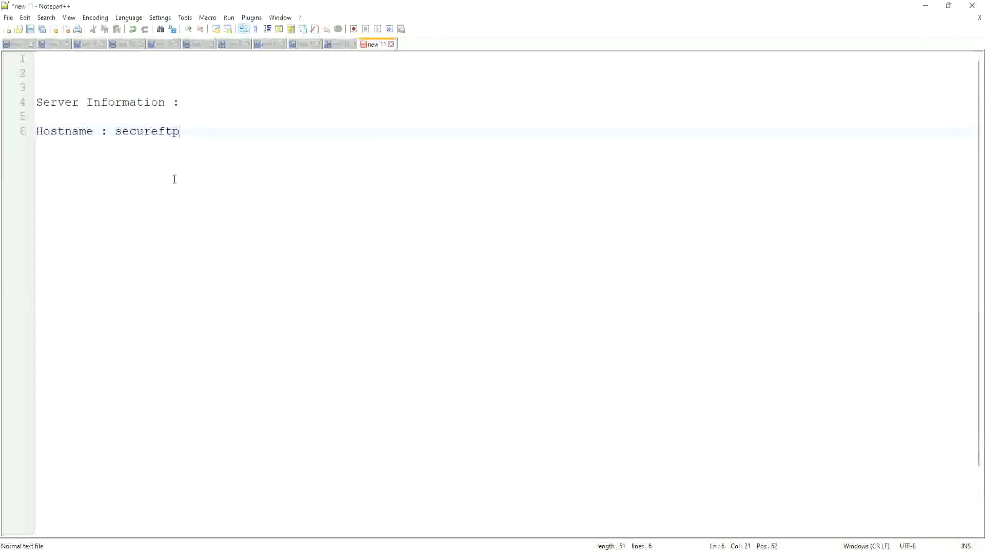
type(".")
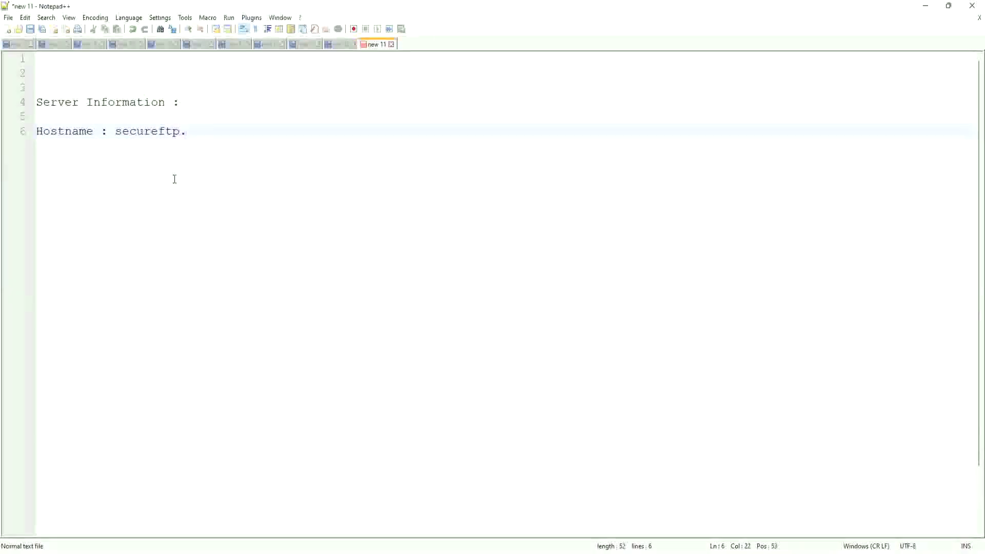
type("adp.com")
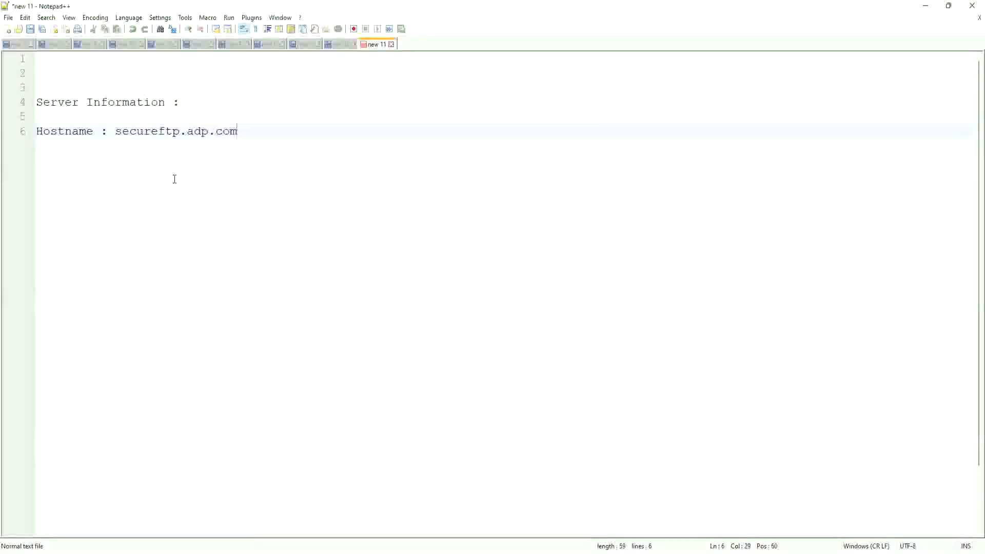
Add a Port : 22 / 10022 line and a line with the SFTP username.
key("Return")
type("Port : ")
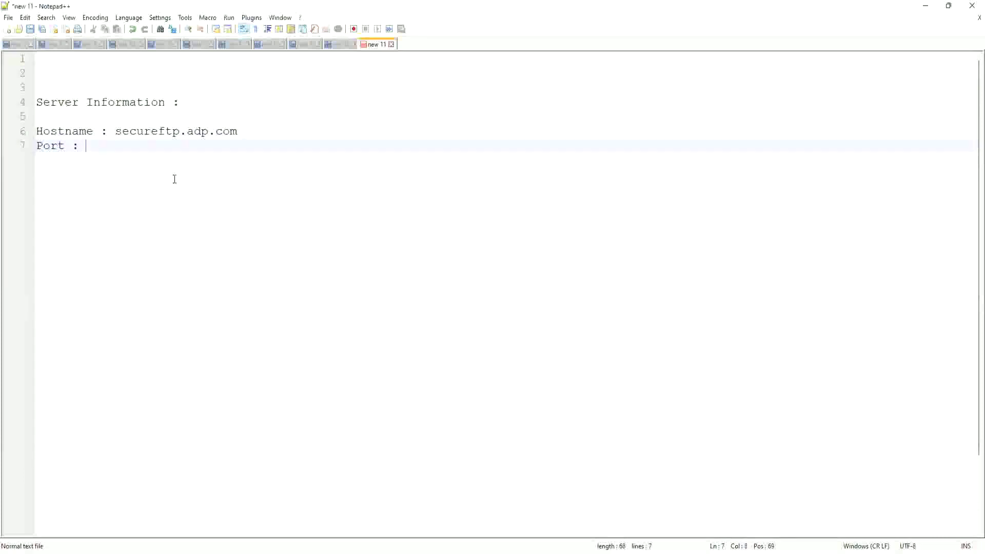
type("22")
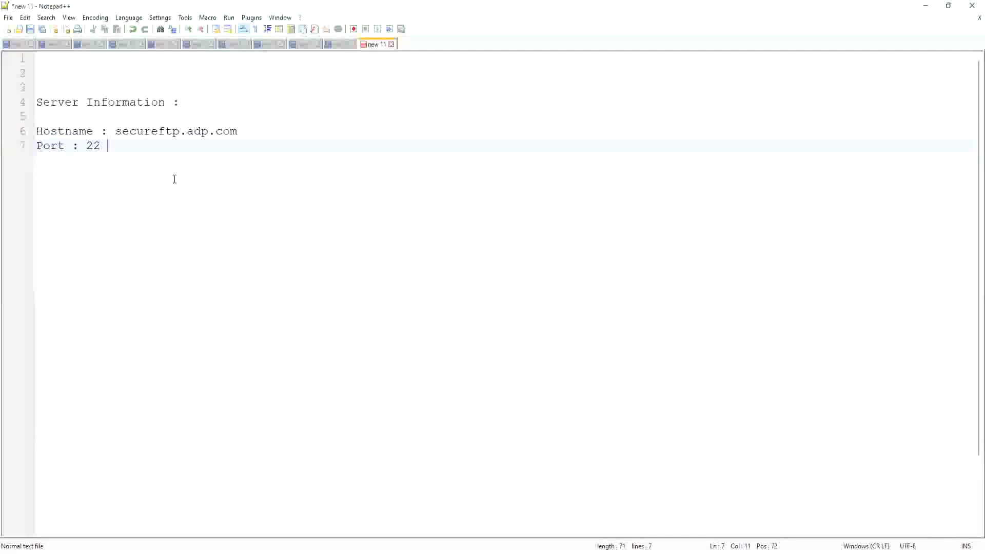
type("/ 10022")
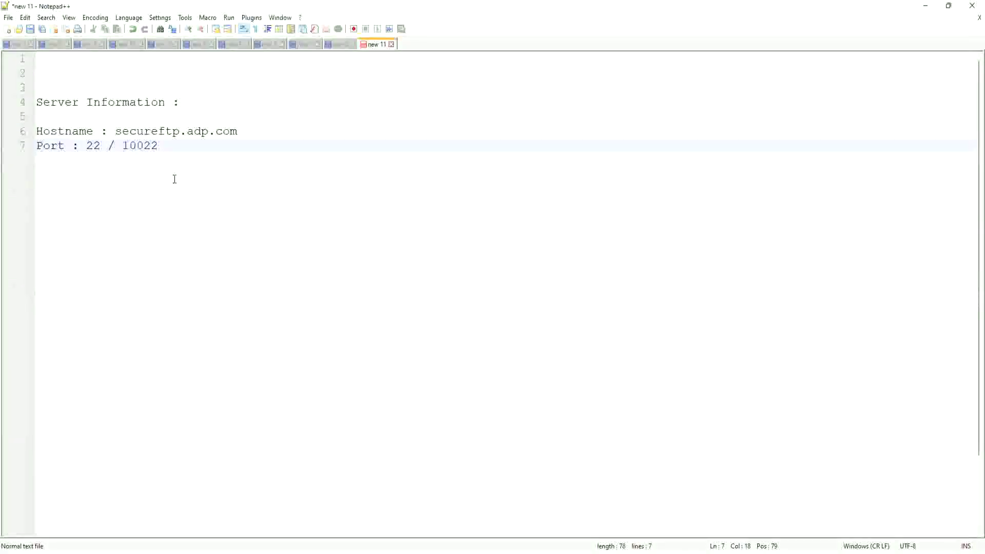
key("Return")
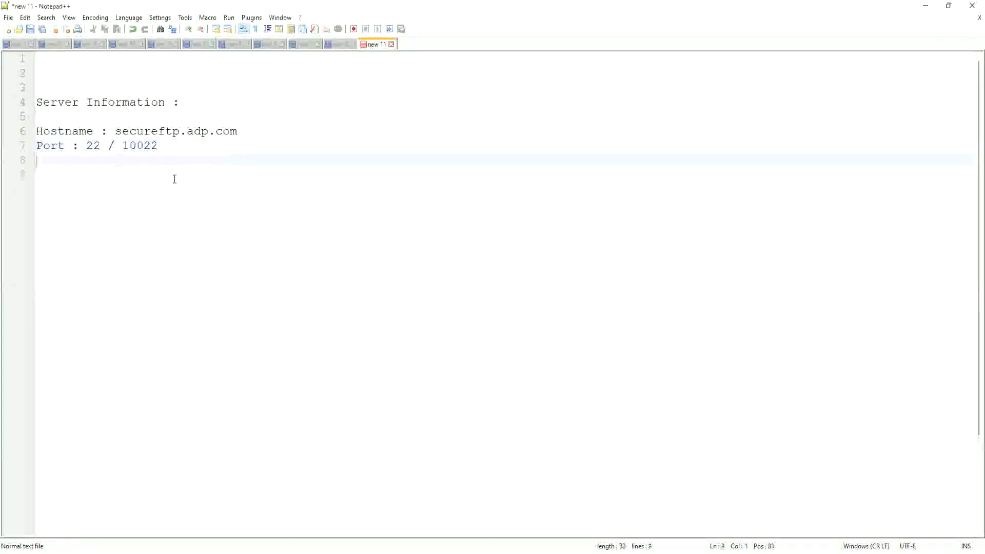
type("Username ")
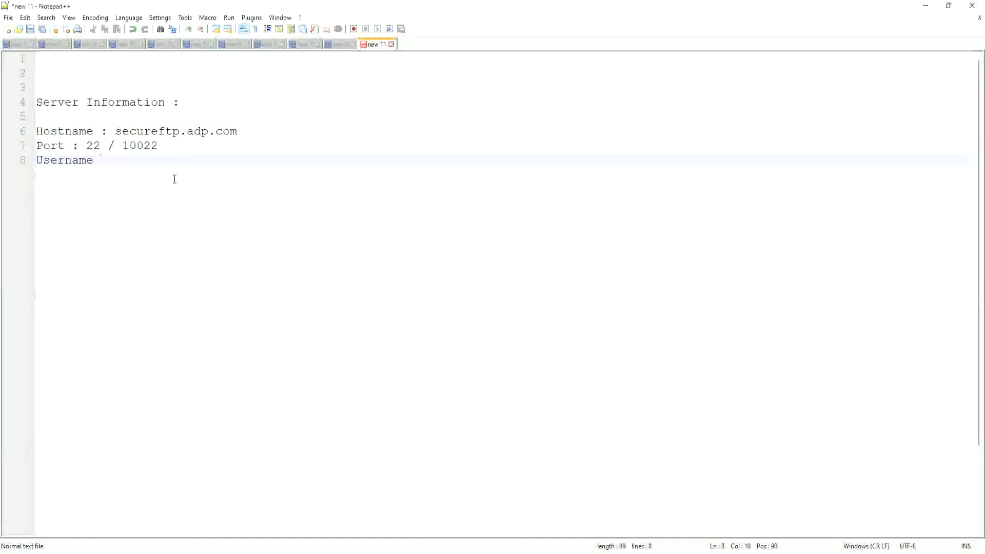
type(": wdlogin")
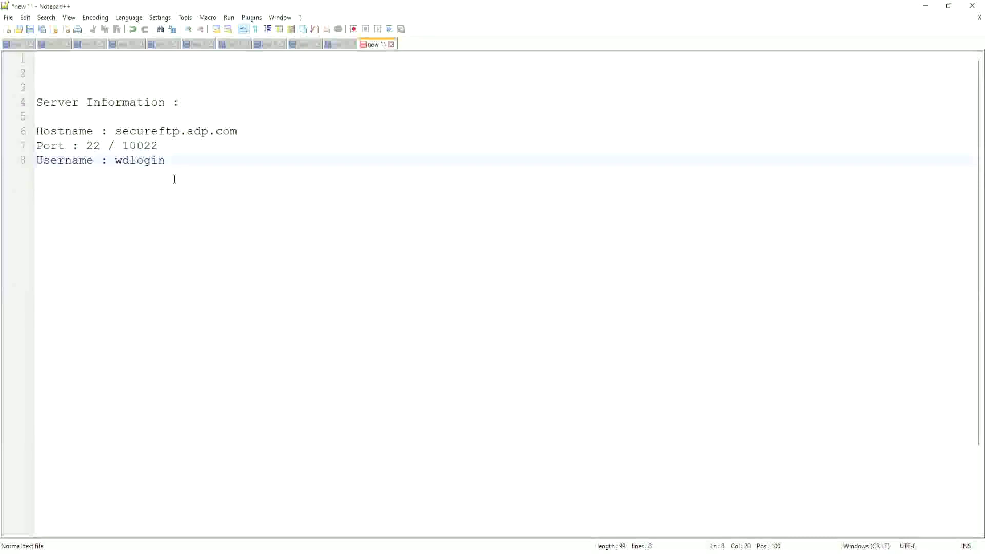
key("Return")
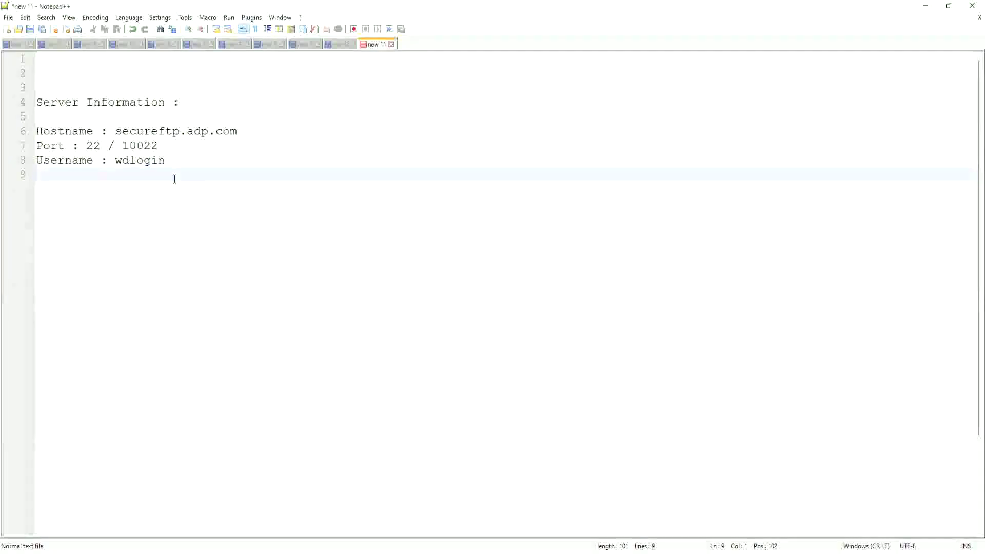
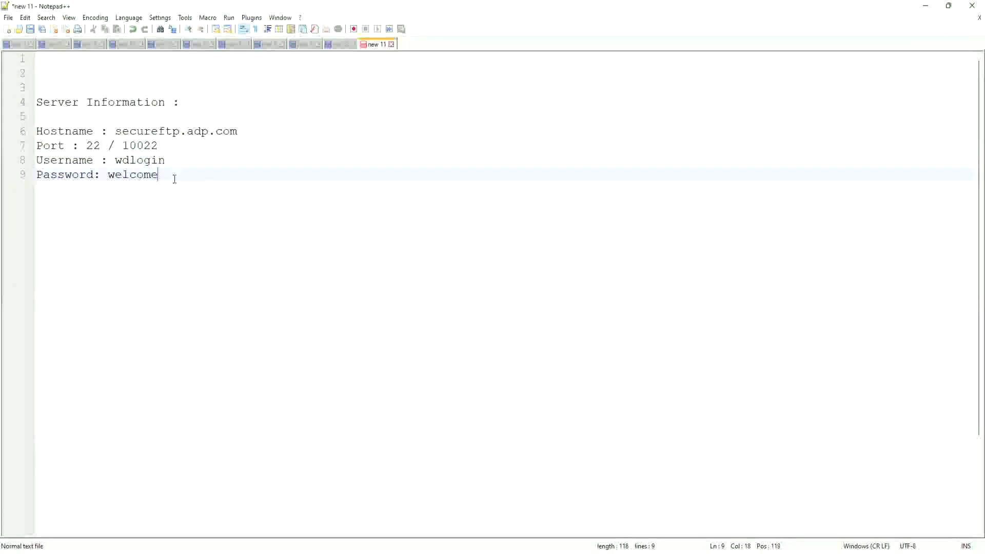
Add the server password line and Directory : /fromWorkday, followed by blank lines.
key("Return")
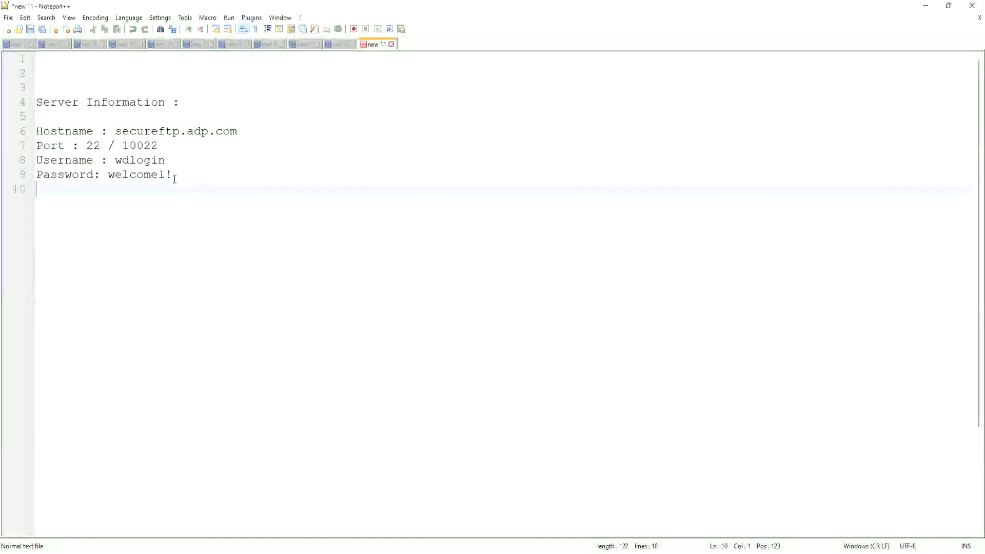
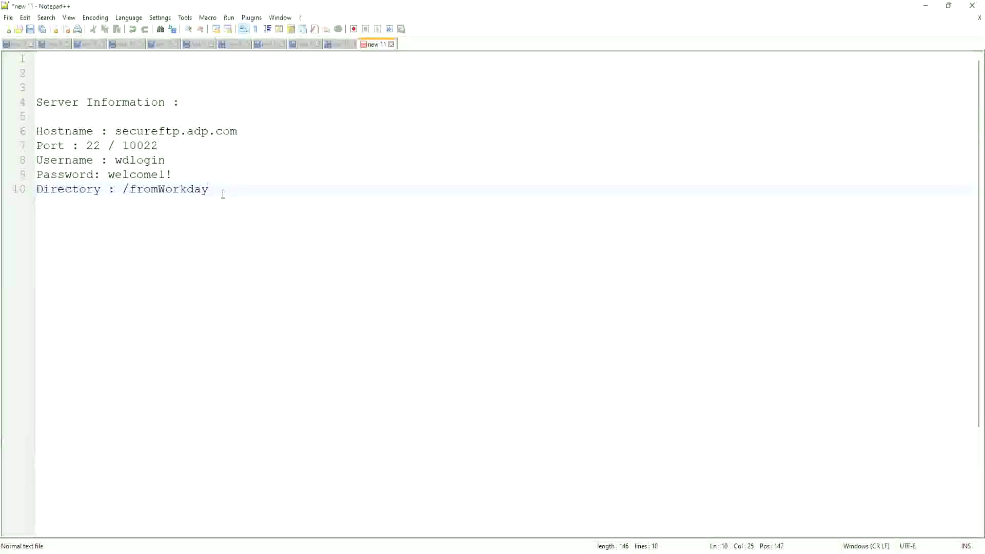
key("Return")
key("Return")
key("Return")
key("Return")
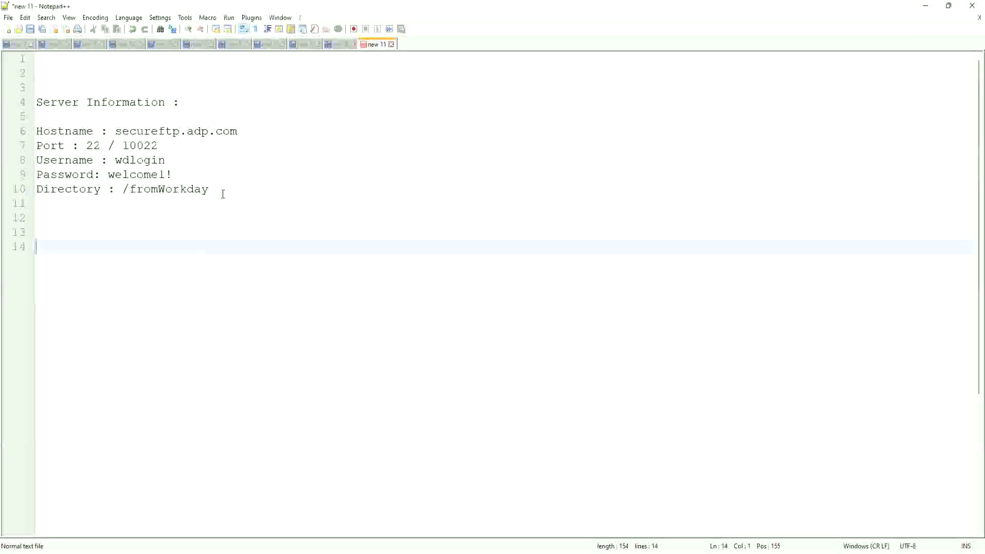
Compose sftp://secureftp.adp.com:10022 on line 14, correcting the port, and select it.
type("sftp")
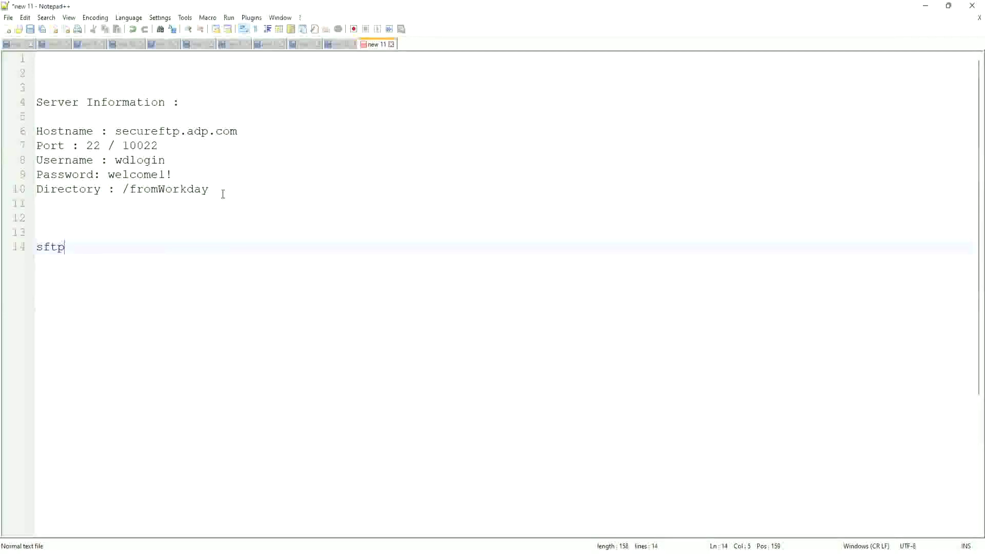
type("://")
left_click(237, 131)
left_click_drag(237, 131, 114, 132)
type("secureftp.adp.com")
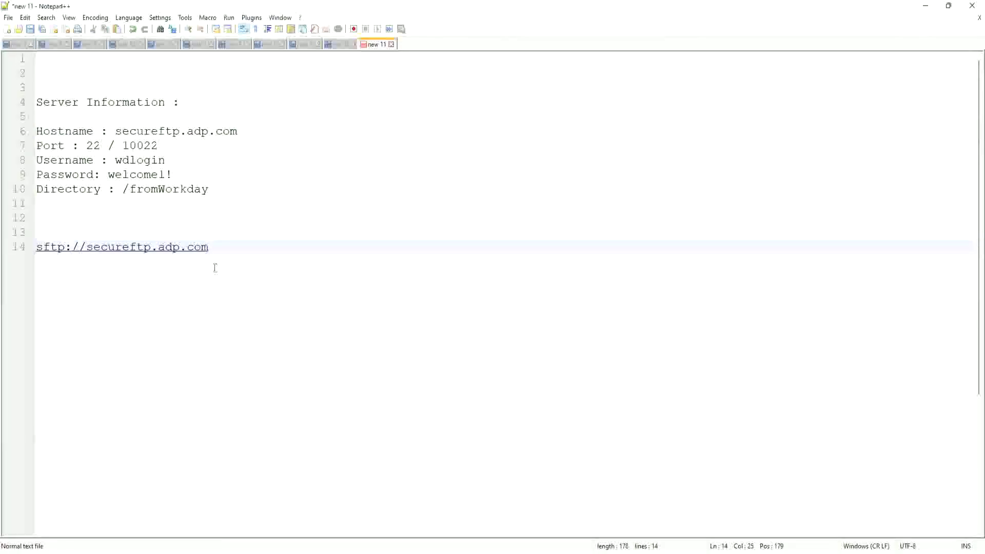
type(":1022")
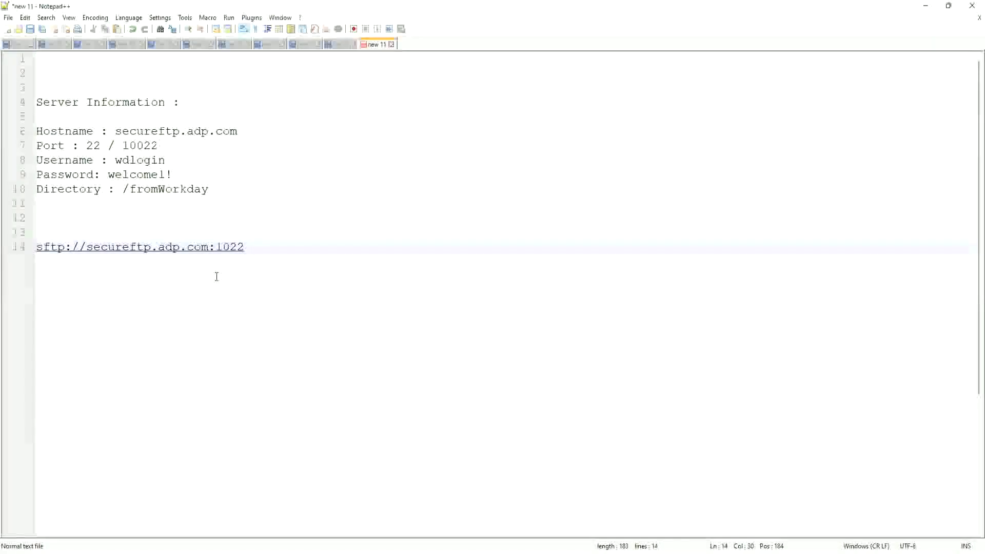
key("BackSpace")
key("BackSpace")
type("022")
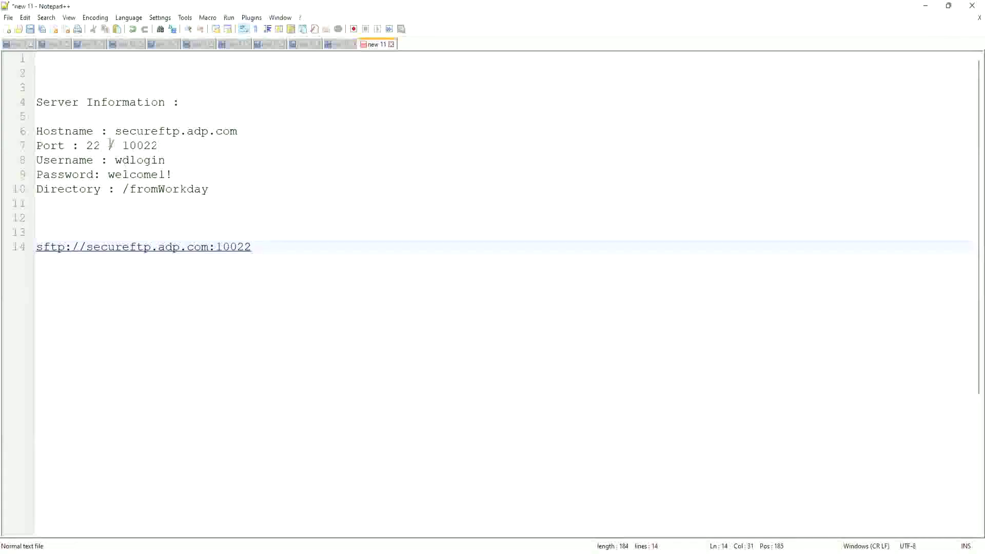
left_click(93, 146)
double_click(131, 146)
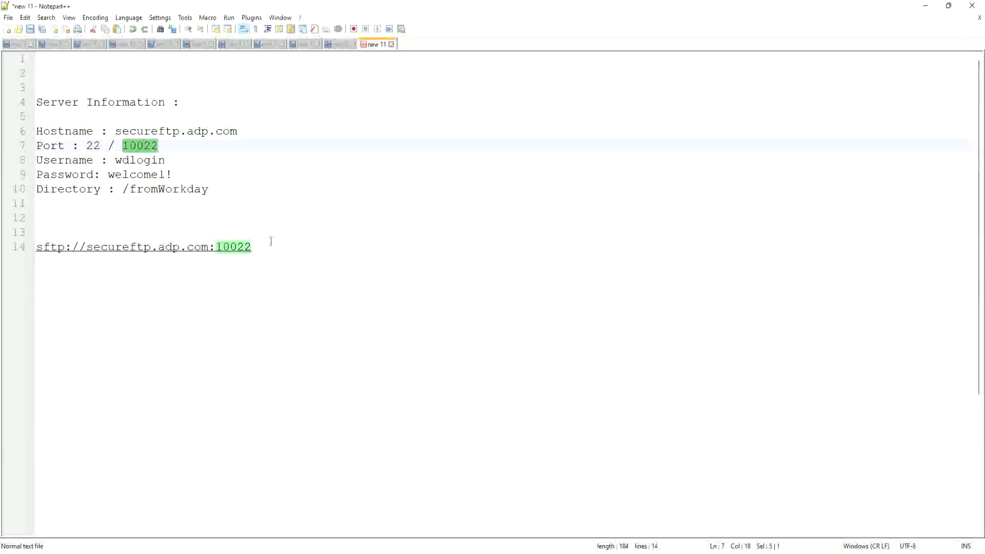
left_click(256, 247)
left_click_drag(253, 247, 36, 248)
key("ctrl+c")
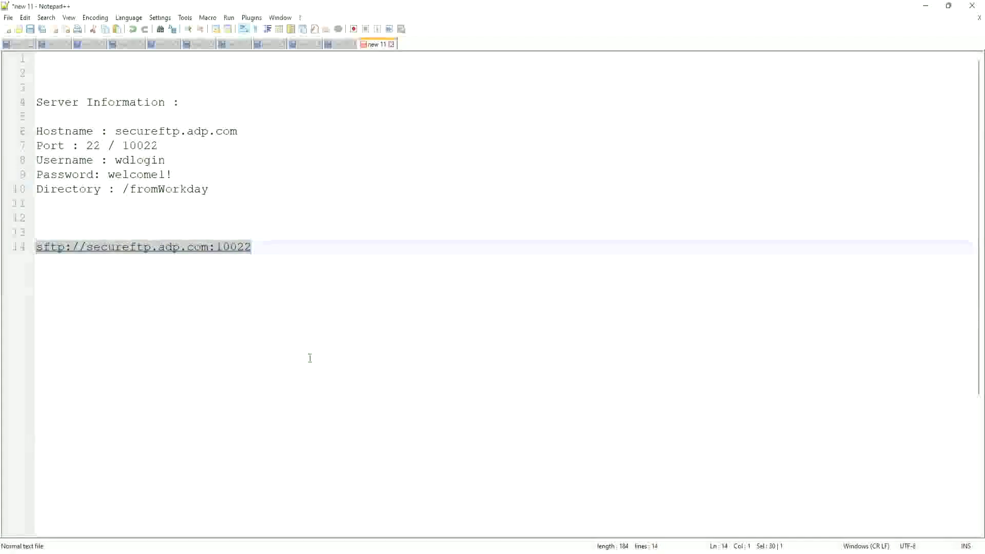
Replace the SFTP Address with the pasted sftp://secureftp.adp.com:10022.
key("alt+Tab")
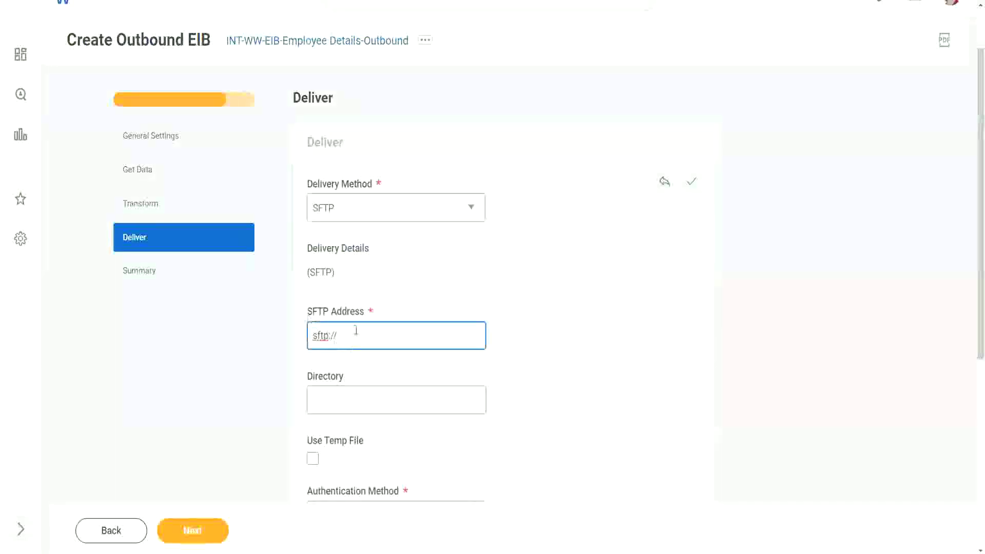
key("ctrl+a")
key("ctrl+v")
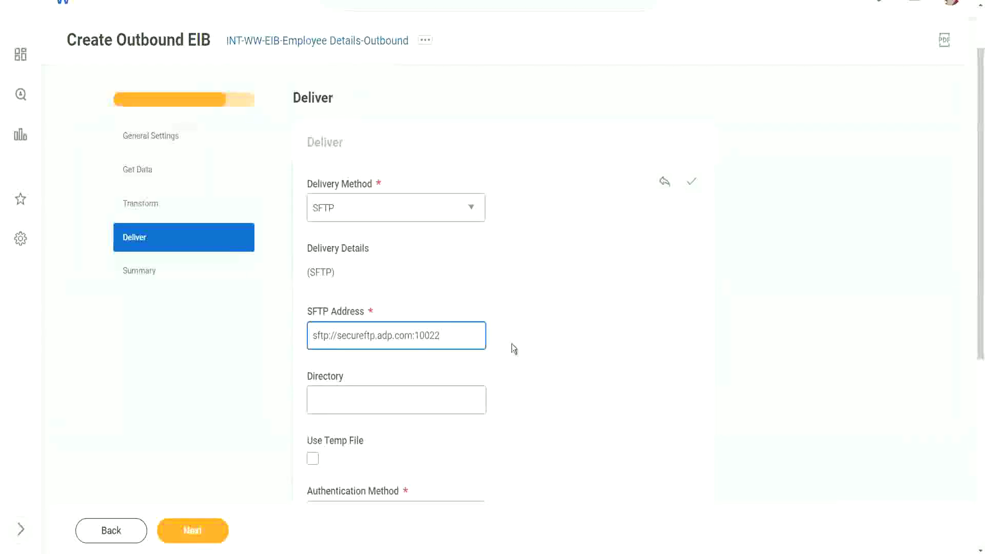
scroll(512, 344, "down", 2)
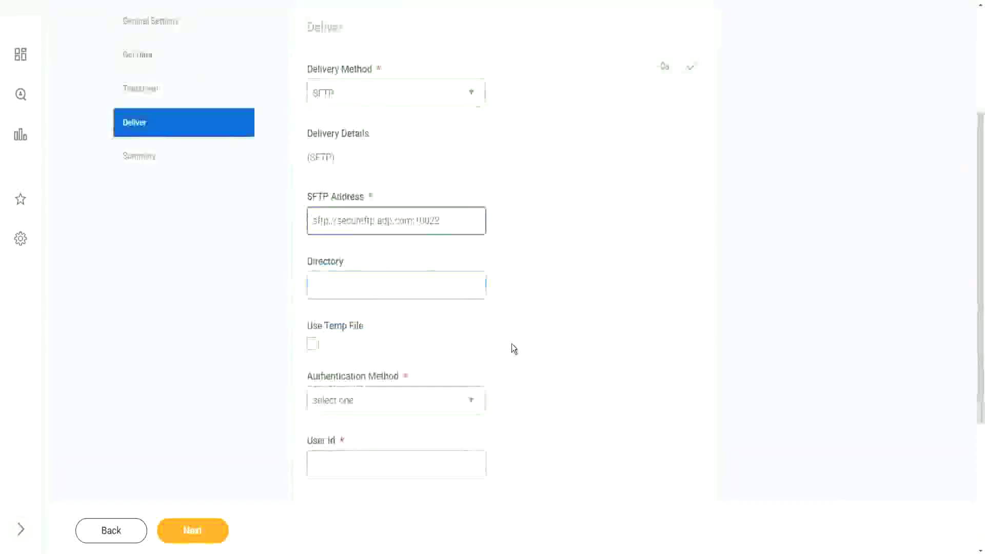
Copy the /fromWorkday directory path from the notes for the Directory field.
left_click(329, 286)
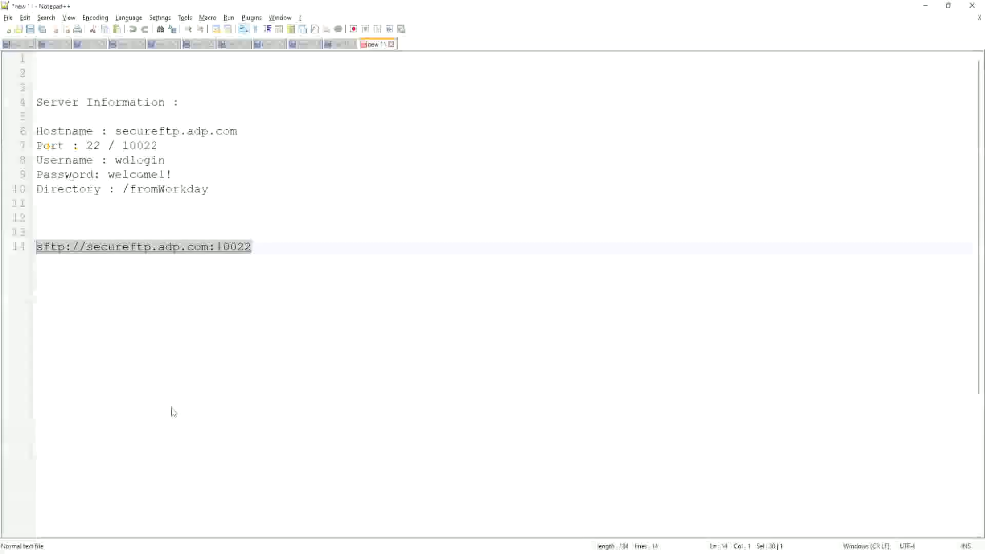
key("End")
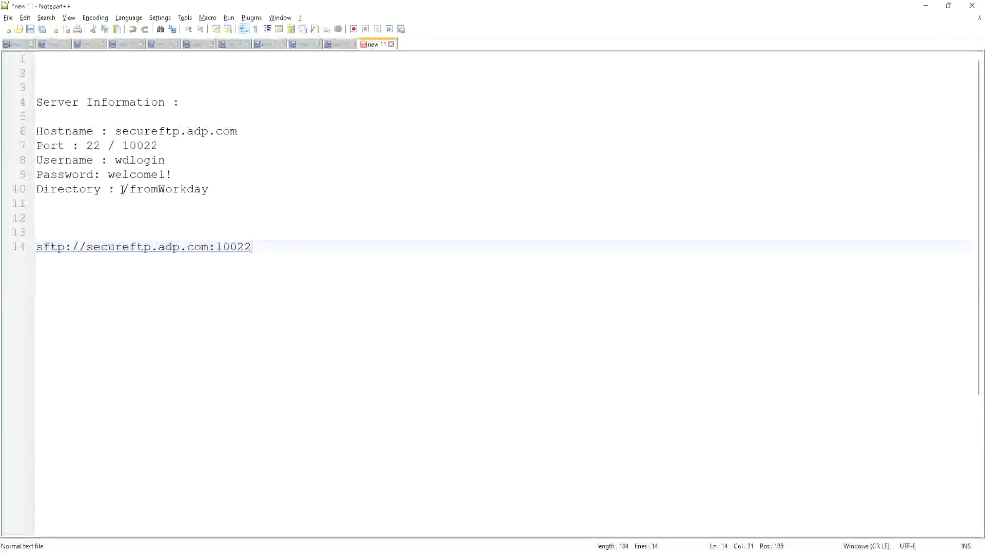
left_click_drag(123, 190, 209, 200)
key("ctrl+c")
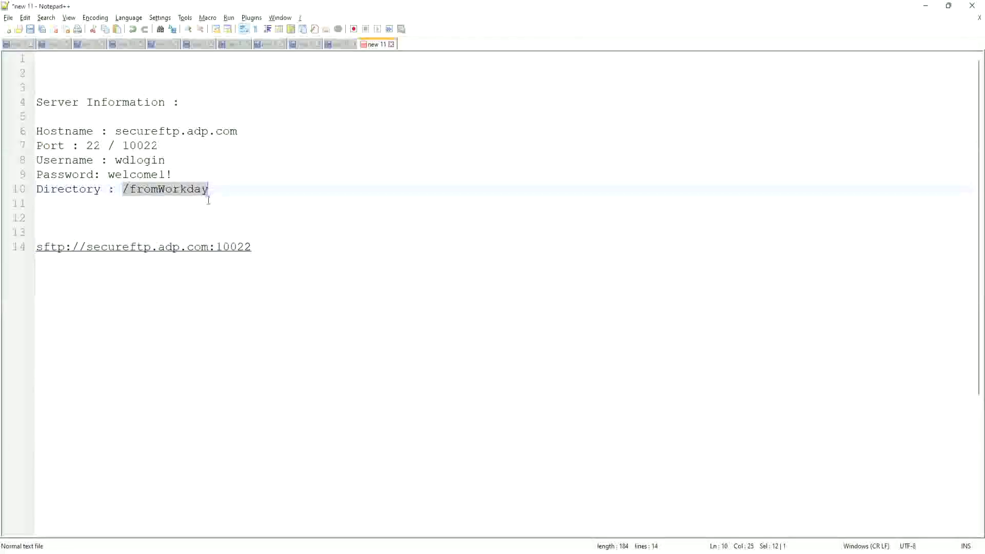
key("alt+Tab")
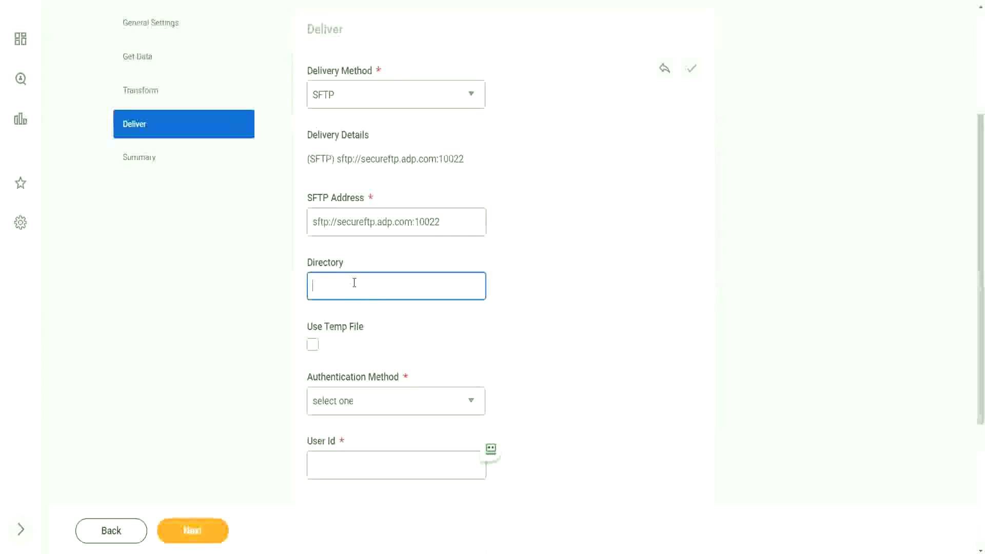
Paste /fromWorkday into Directory and try SSH Authentication as the method.
key("ctrl+v")
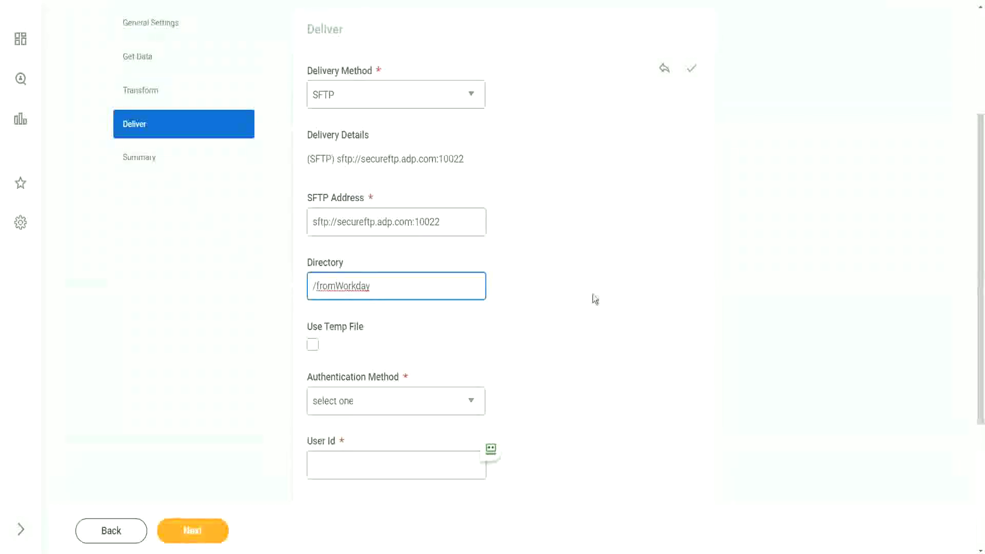
scroll(595, 299, "down", 2)
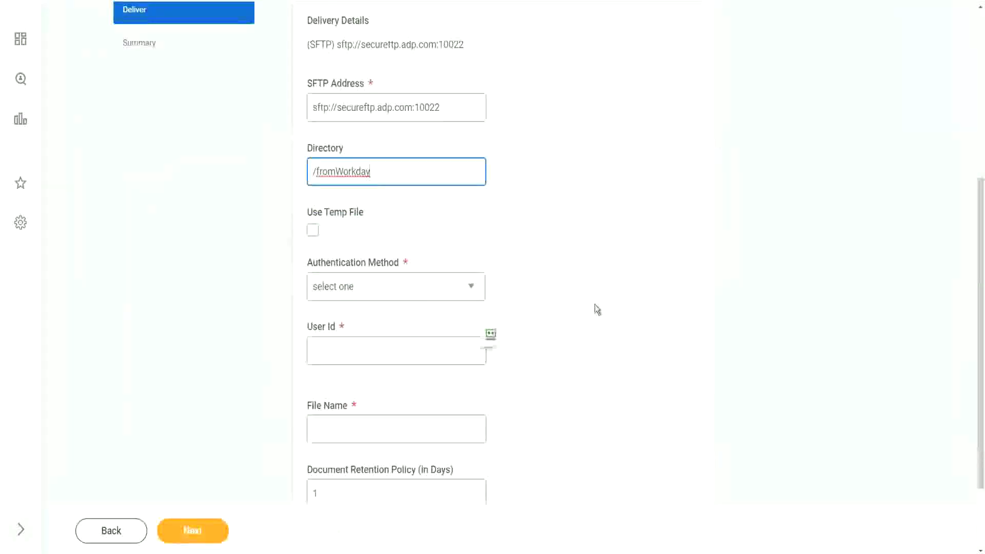
left_click(399, 295)
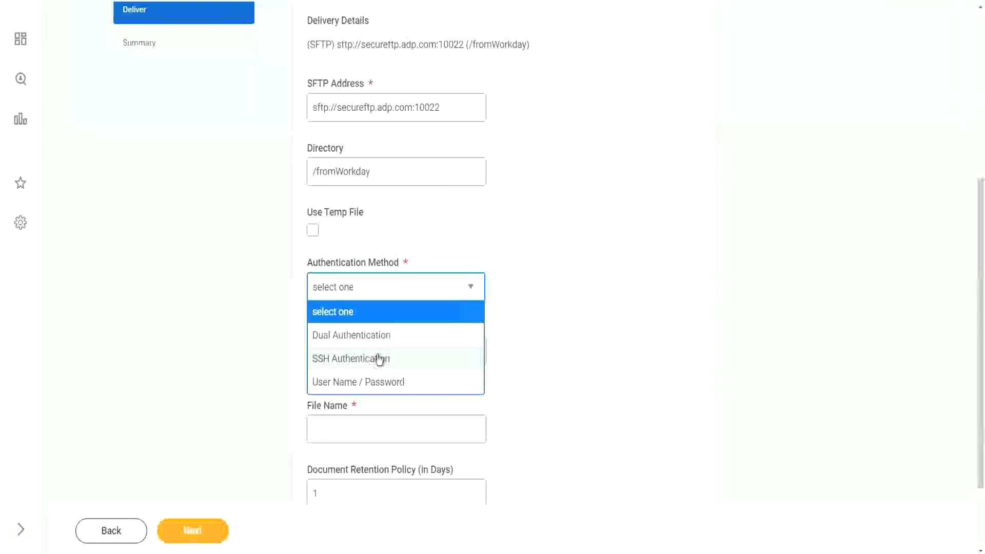
left_click(380, 359)
scroll(522, 312, "down", 3)
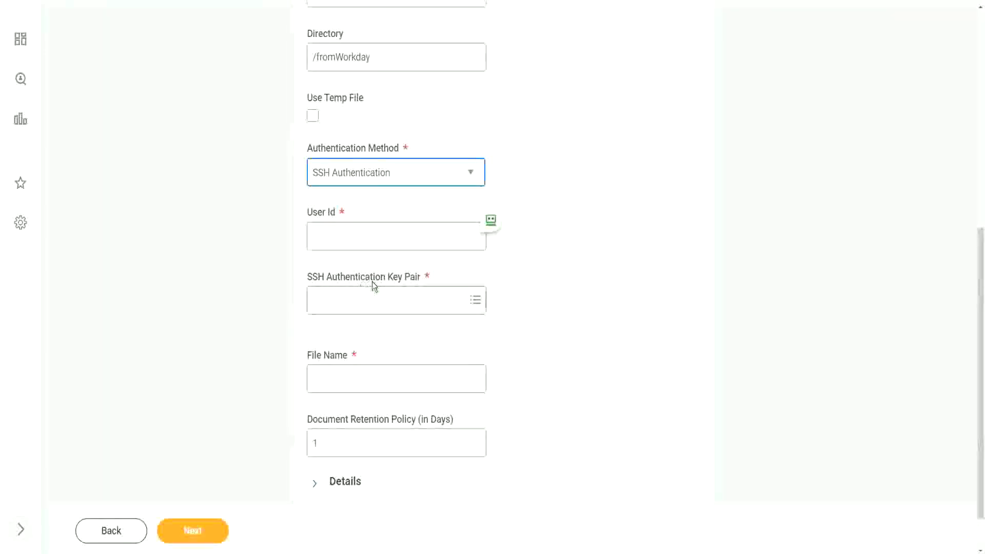
Change the Authentication Method to User Name / Password instead.
left_click(374, 295)
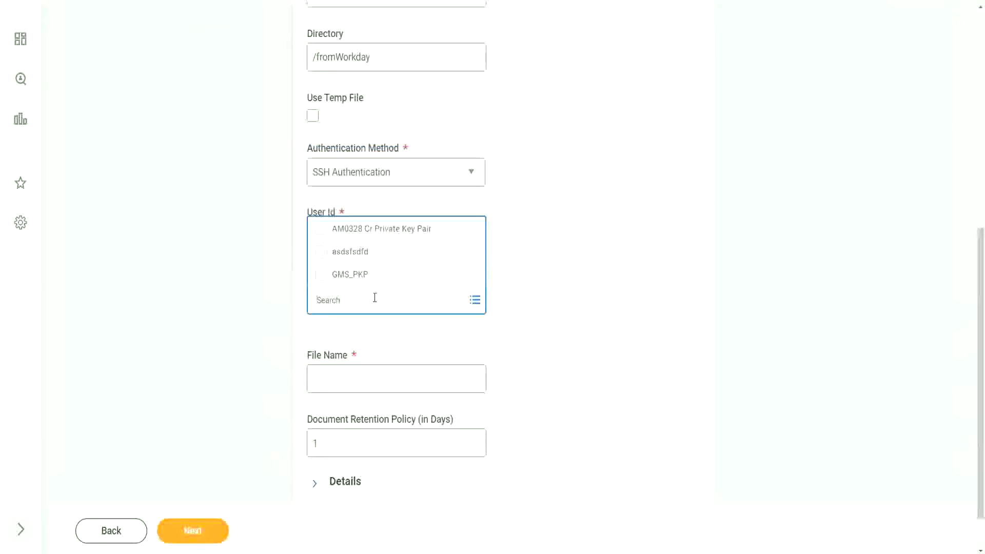
left_click(535, 286)
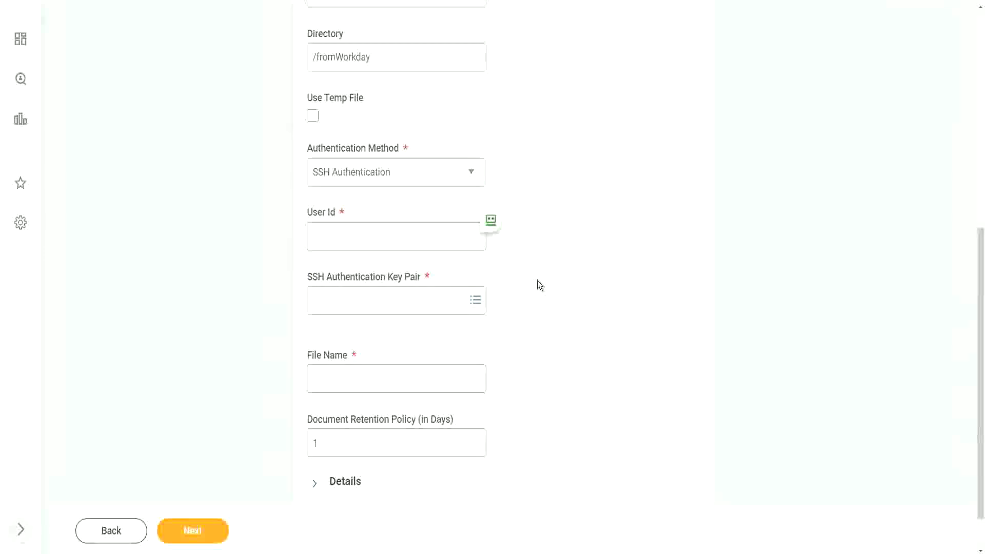
left_click(378, 177)
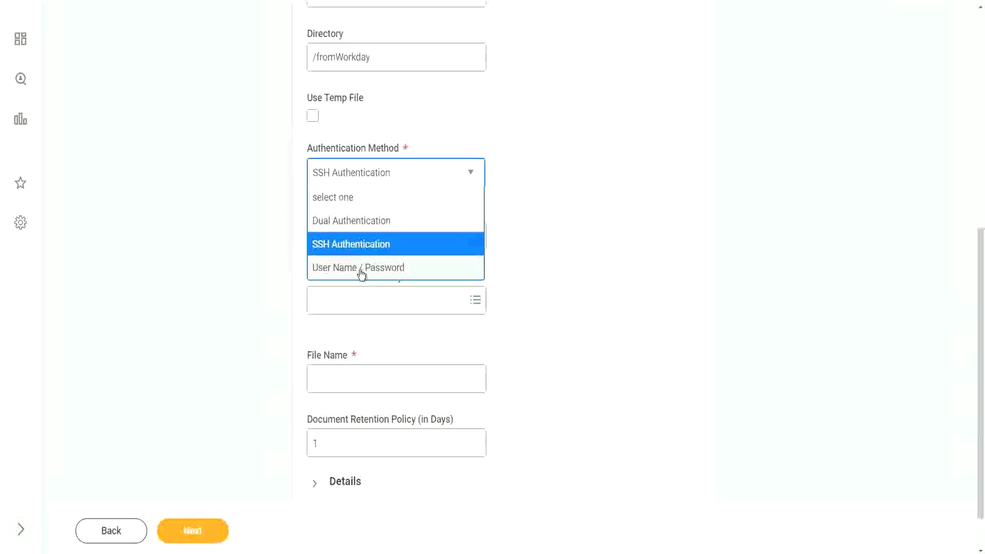
left_click(362, 272)
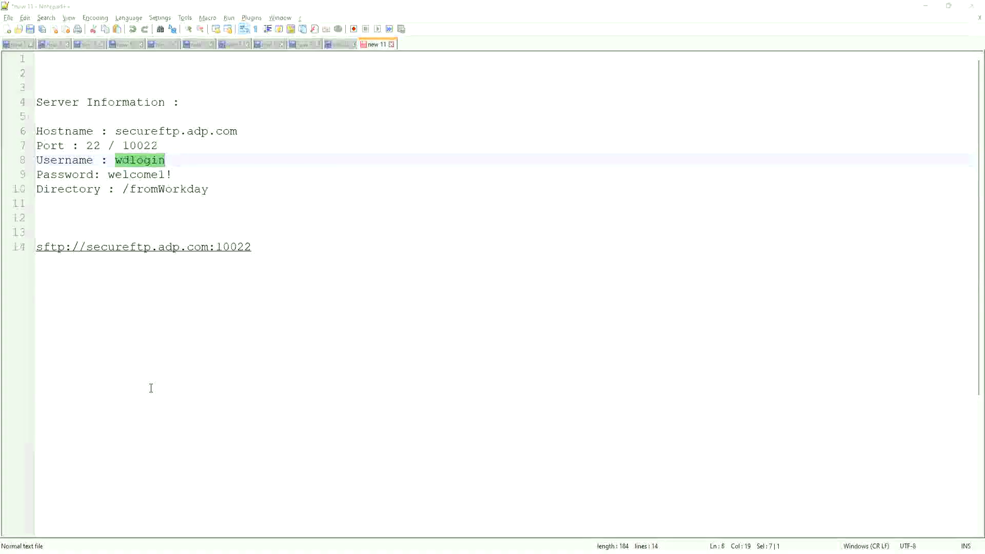
Paste the SFTP user ID into the delivery form and enter the SFTP password.
key("alt+Tab")
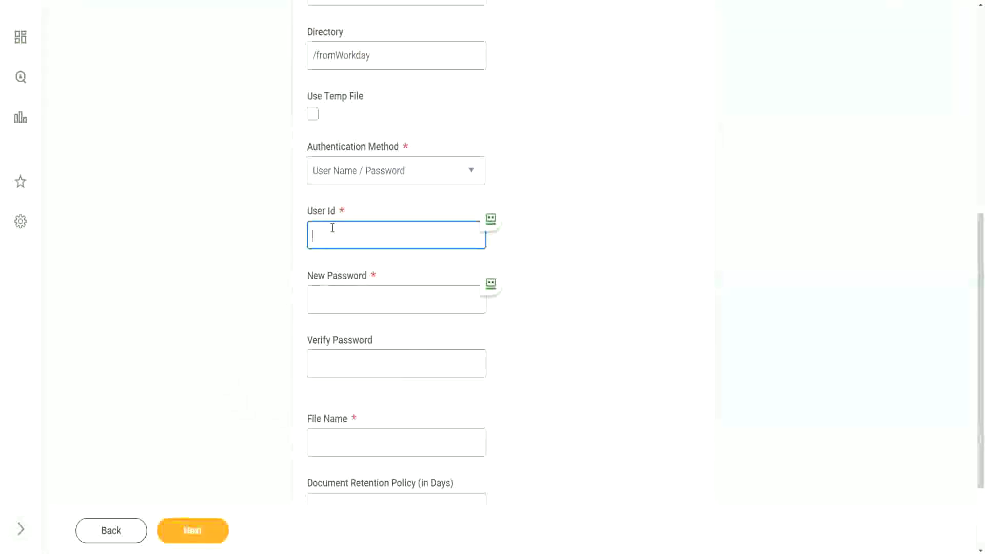
key("ctrl+v")
left_click(341, 303)
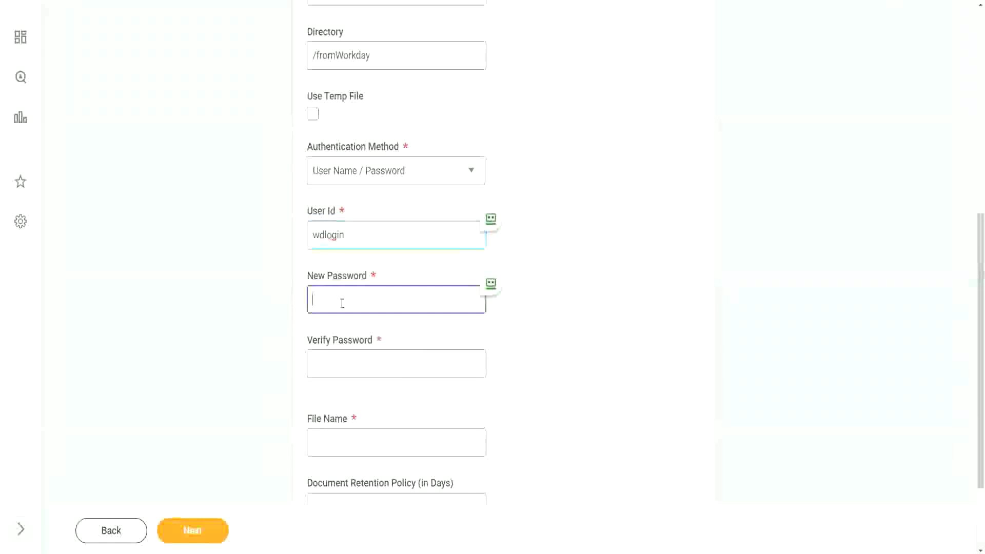
type("*********")
key("Tab")
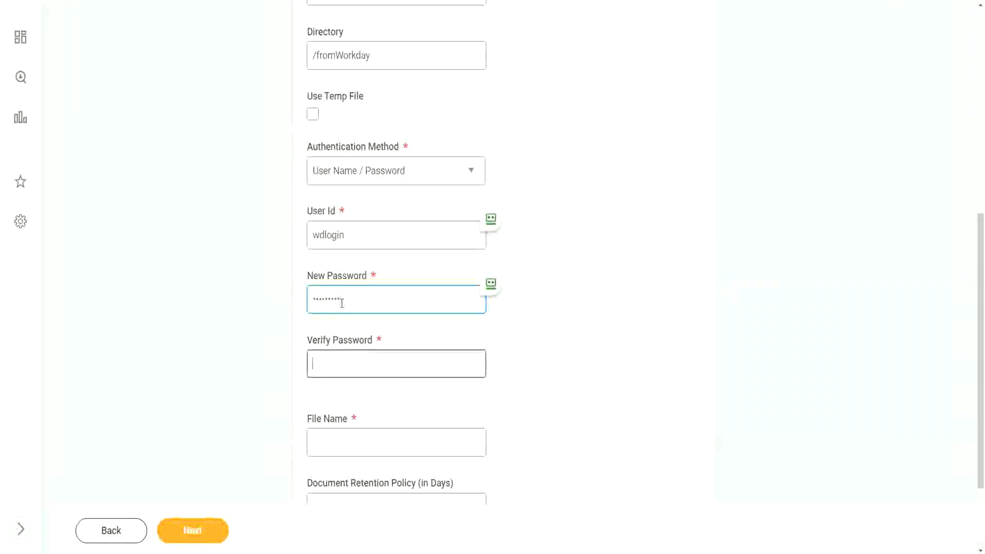
type("*********")
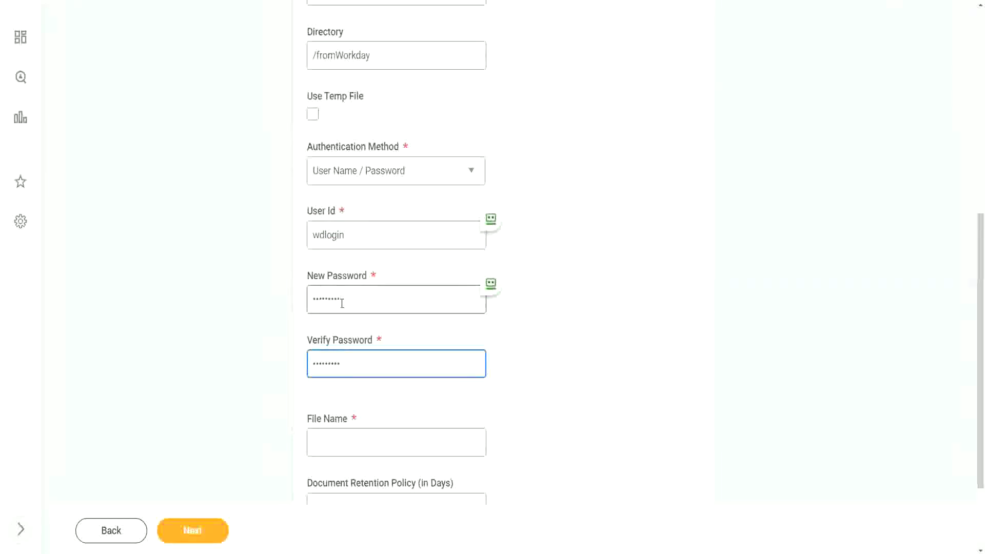
Name the output file WD_EmployeeDetails.xml.
scroll(323, 409, "down", 1)
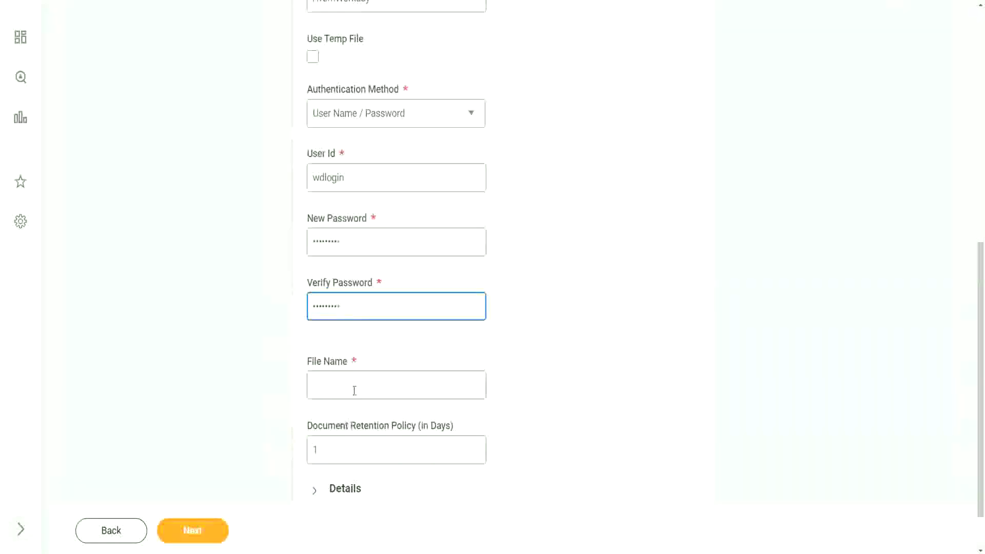
left_click(338, 386)
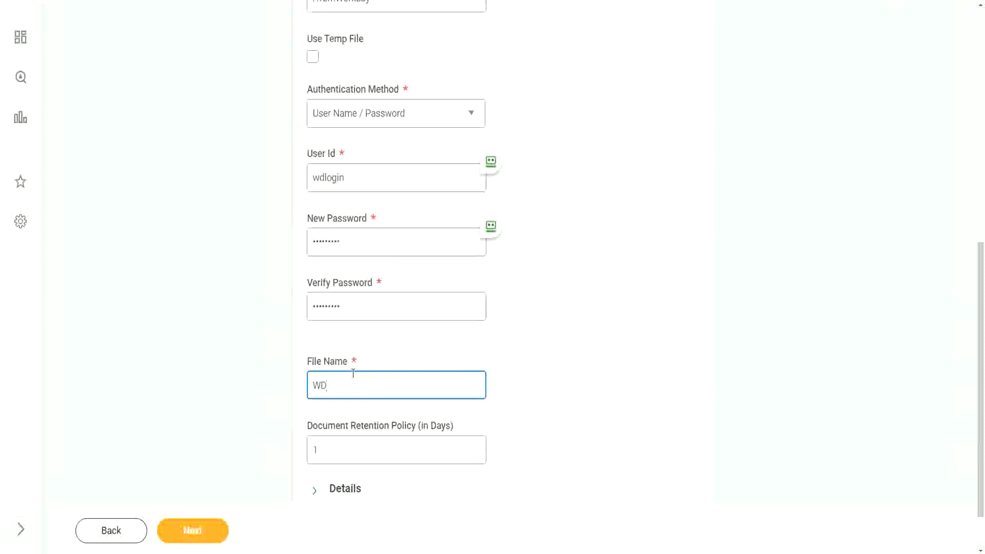
type("WD_EmployeeDetails.x")
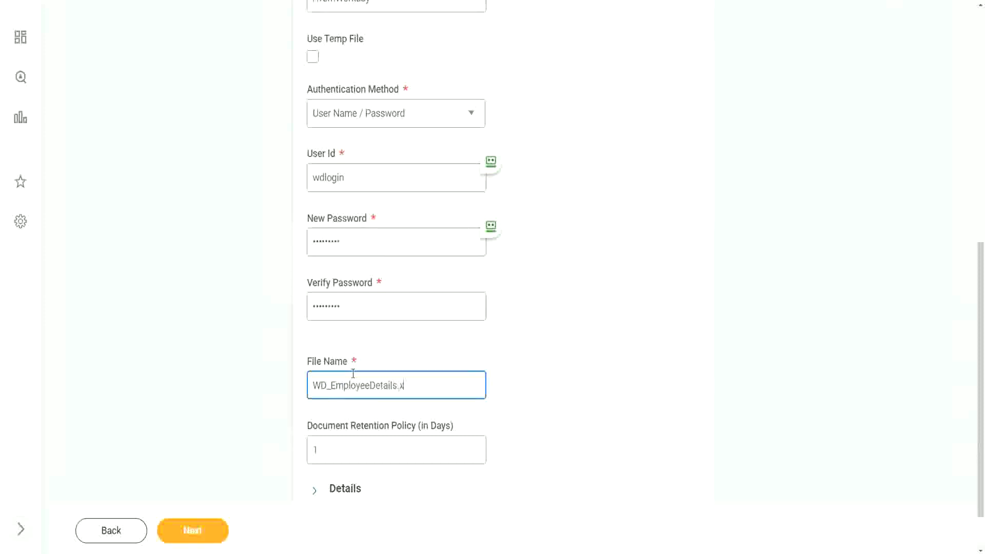
type("ml")
Change the Document Retention Policy from 1 to 30 days.
scroll(429, 377, "down", 1)
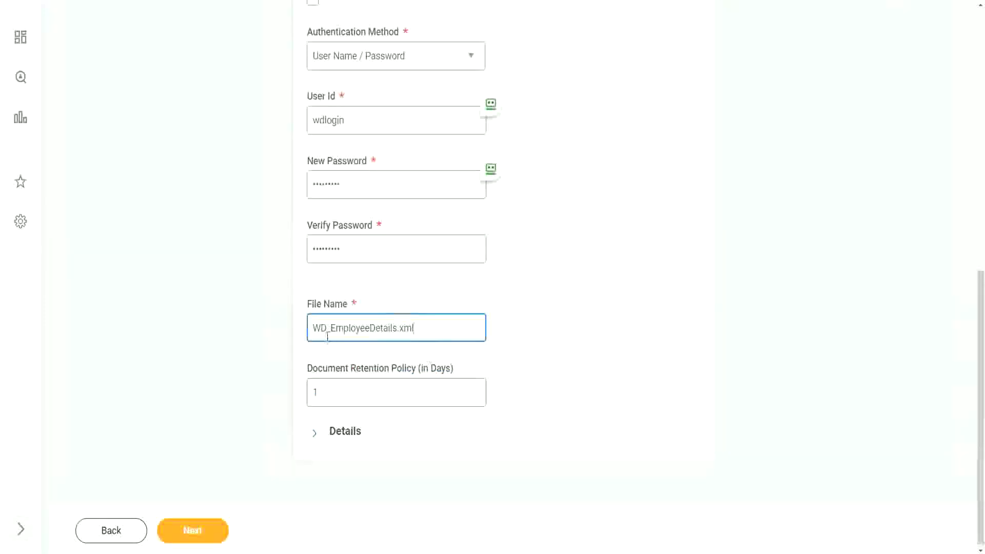
double_click(317, 391)
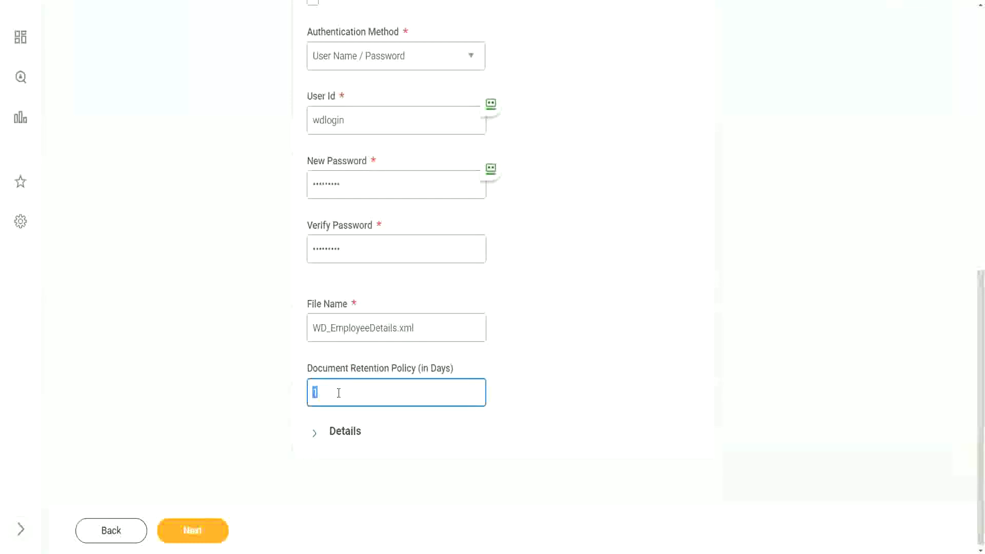
mouse_move(339, 393)
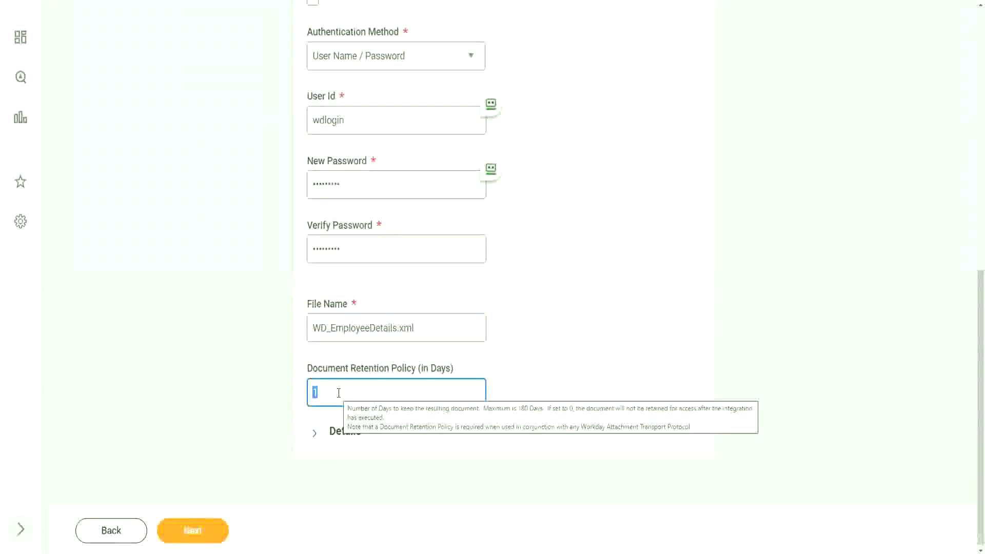
type("30")
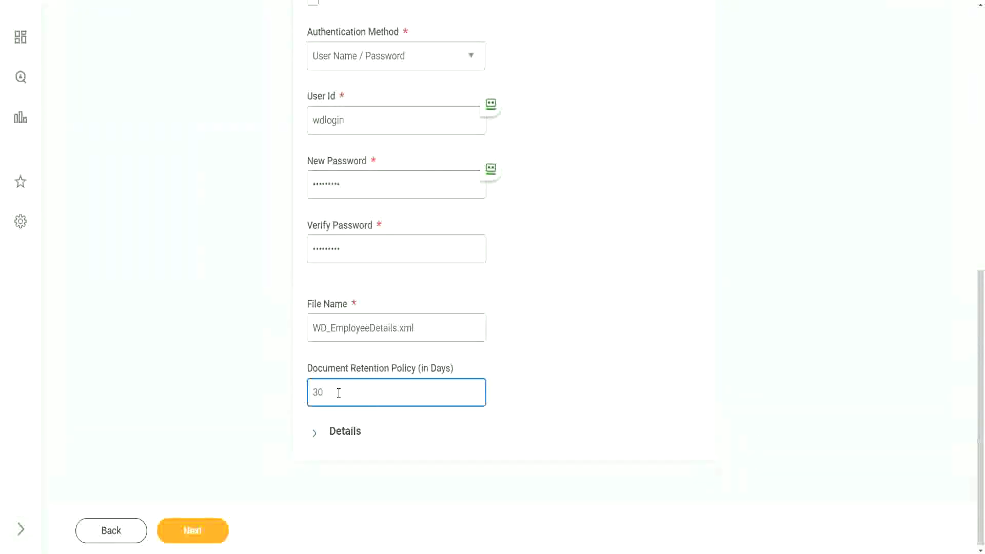
left_click(546, 392)
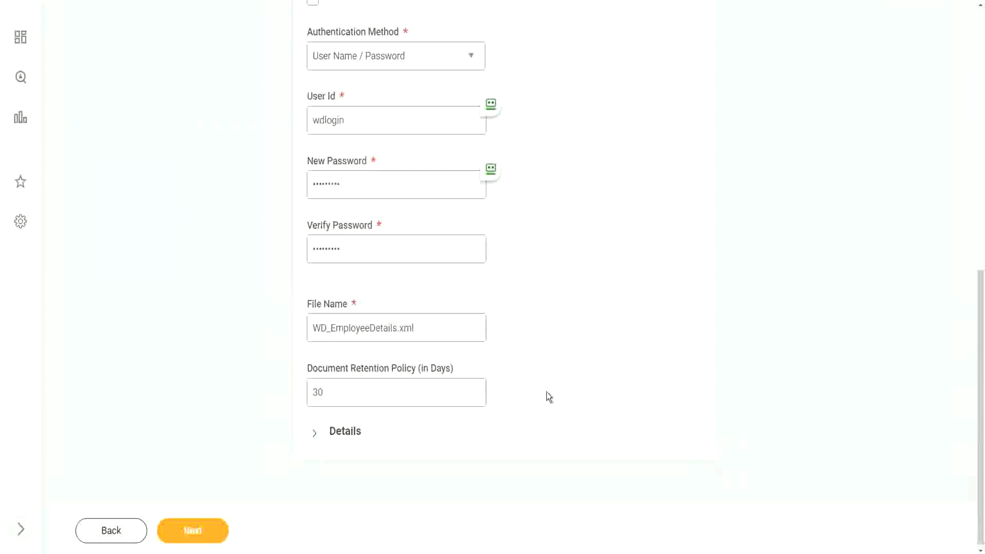
left_click_drag(334, 396, 293, 391)
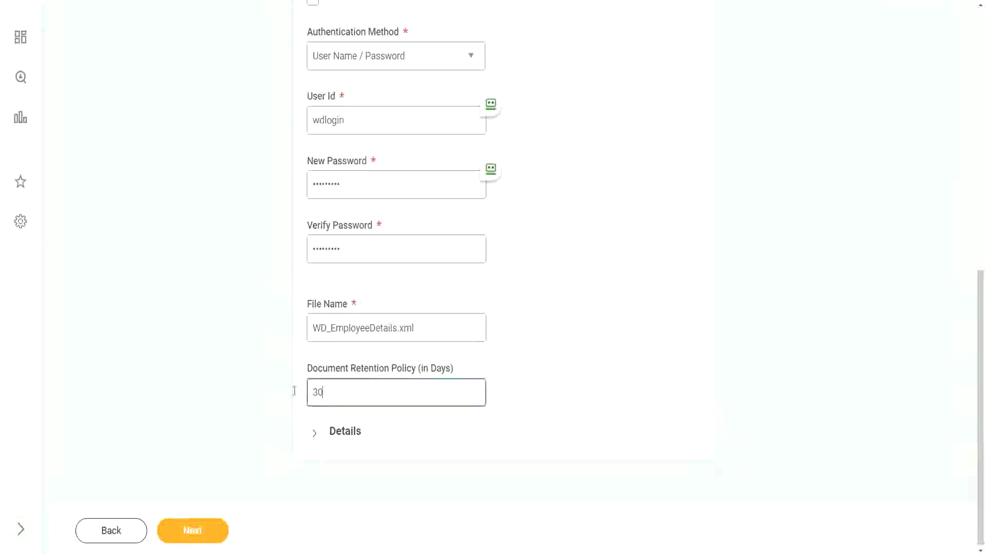
left_click(559, 390)
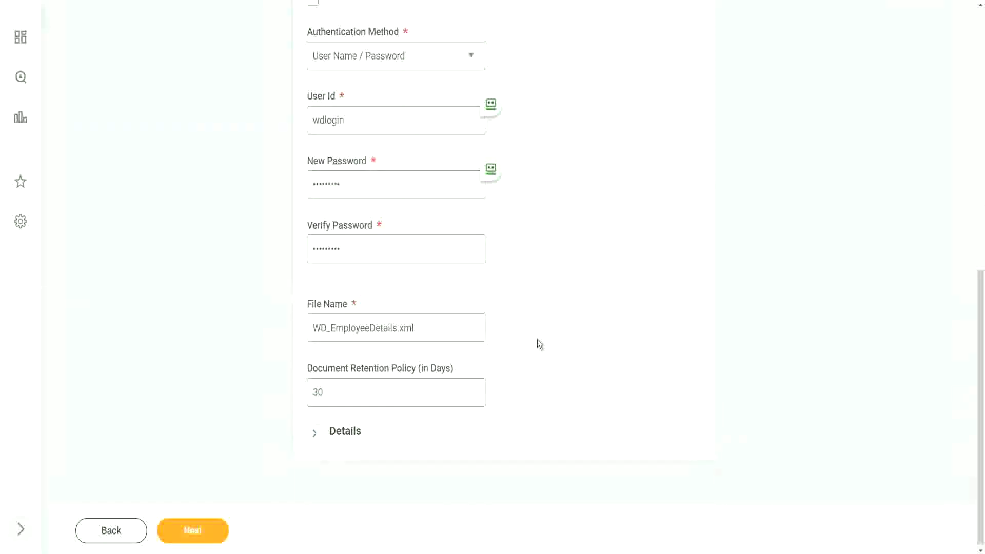
Restrict the SFTP delivery to the Production environment only.
scroll(538, 340, "down", 3)
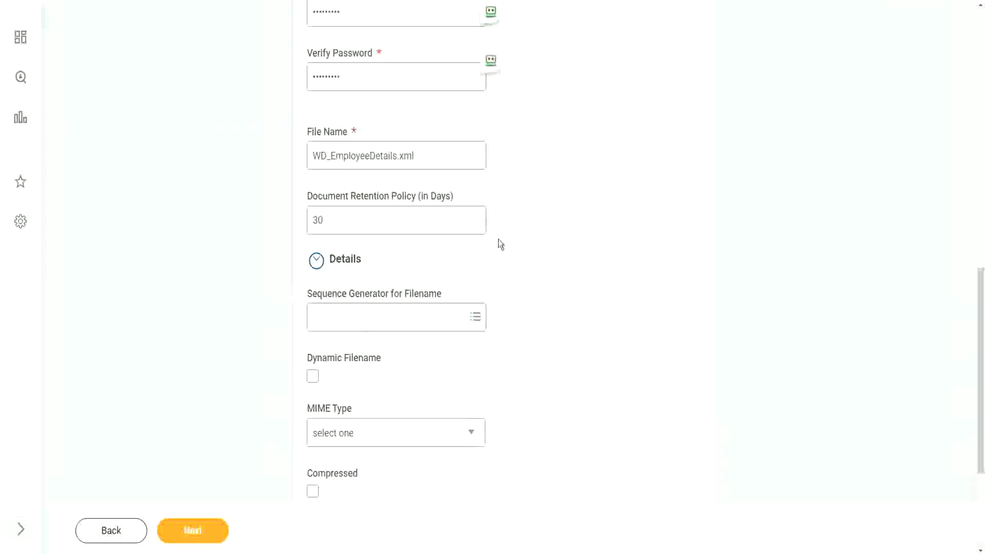
scroll(501, 231, "up", 3)
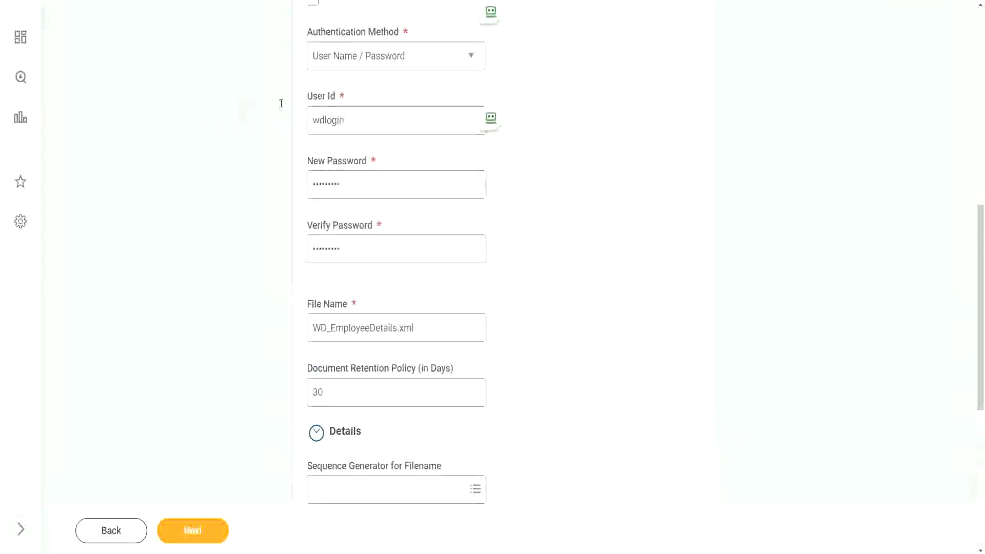
scroll(360, 128, "up", 3)
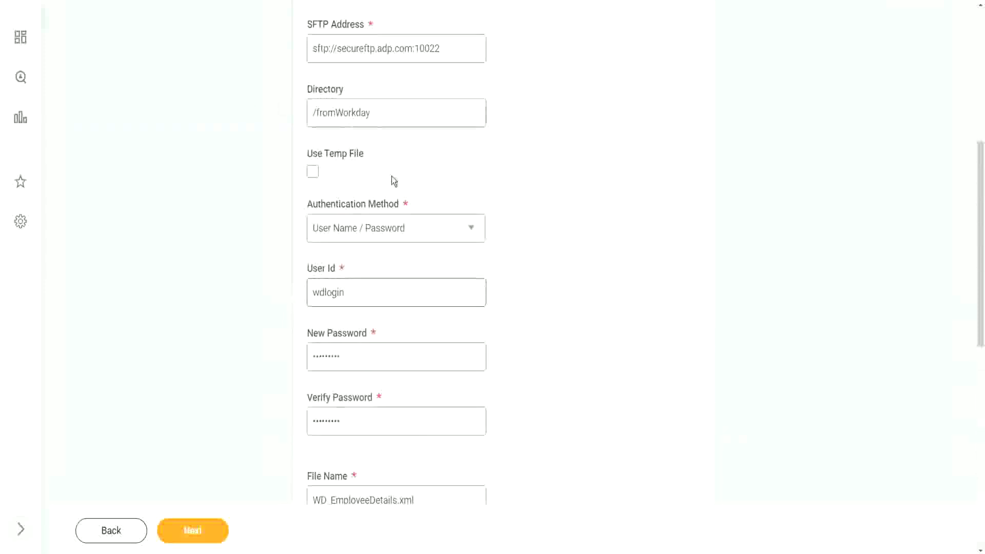
scroll(393, 181, "down", 3)
scroll(425, 251, "down", 6)
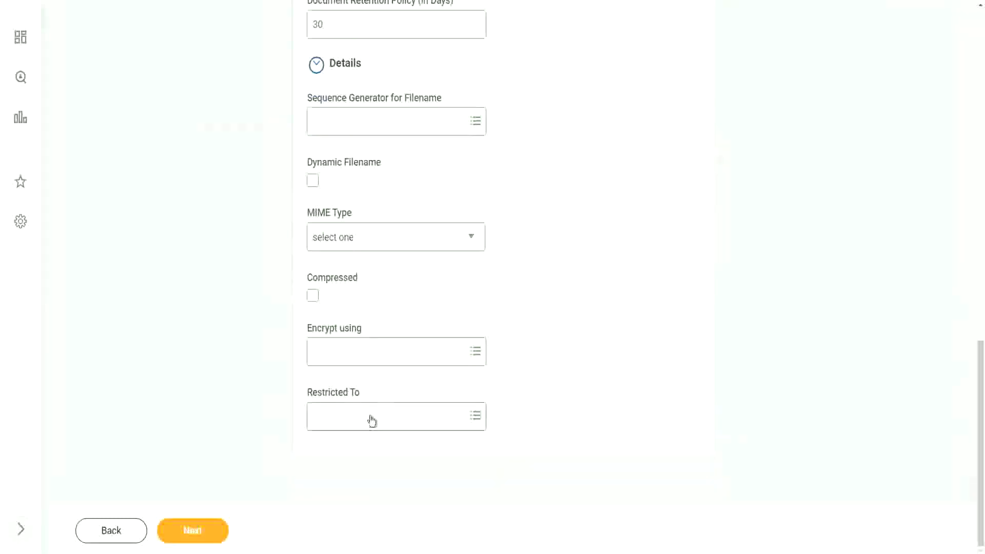
left_click(370, 416)
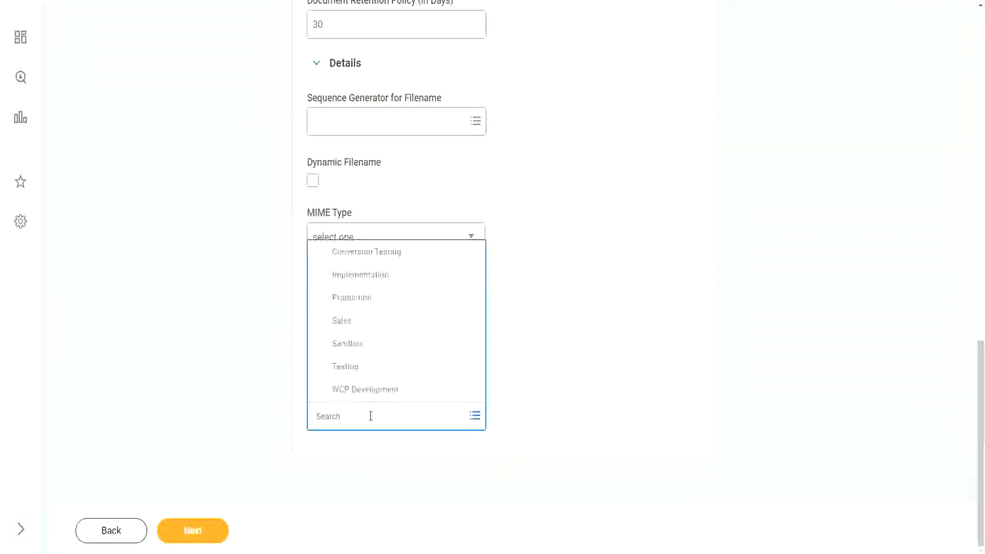
left_click(358, 301)
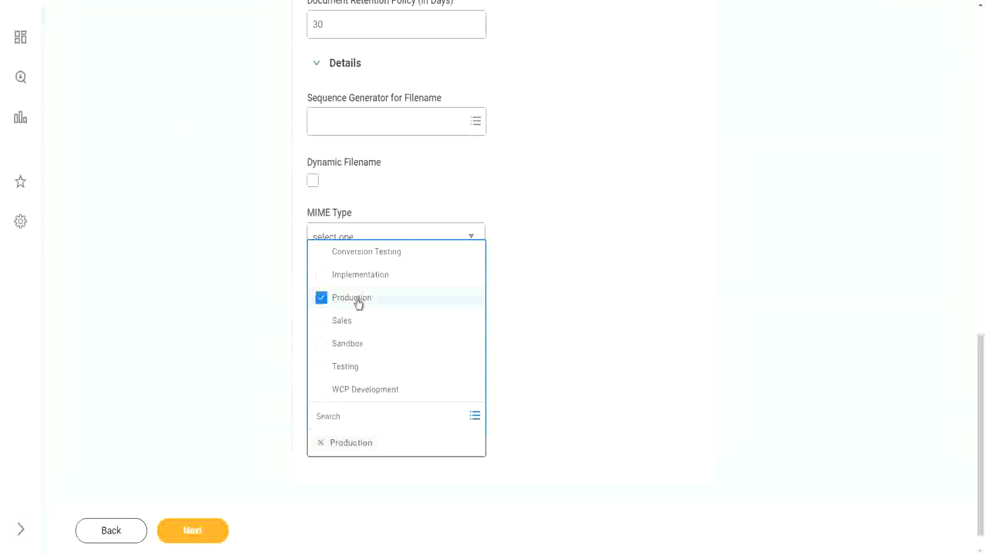
left_click(548, 305)
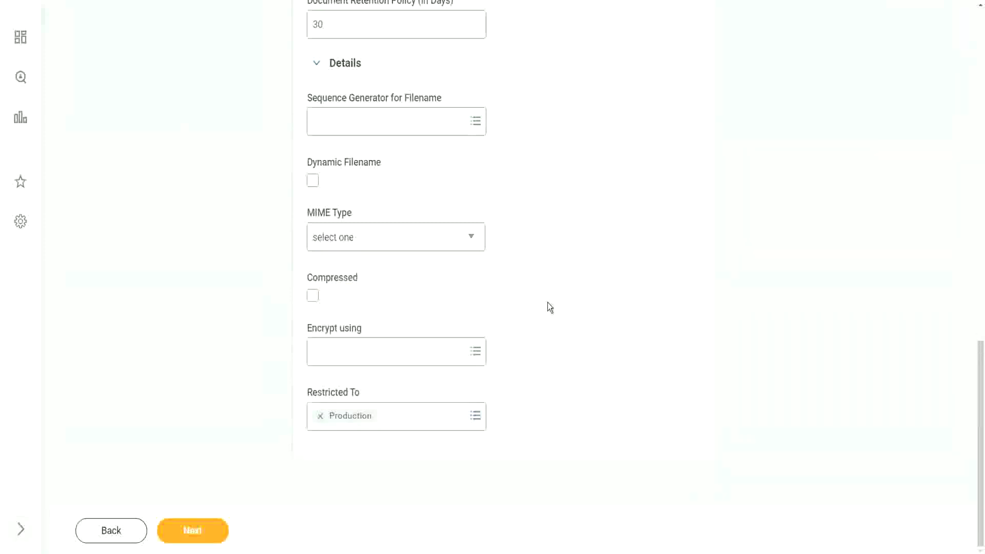
Review the Deliver step's SFTP address, WD_EmployeeDetails.xml file name and 30-day retention.
scroll(566, 340, "up", 5)
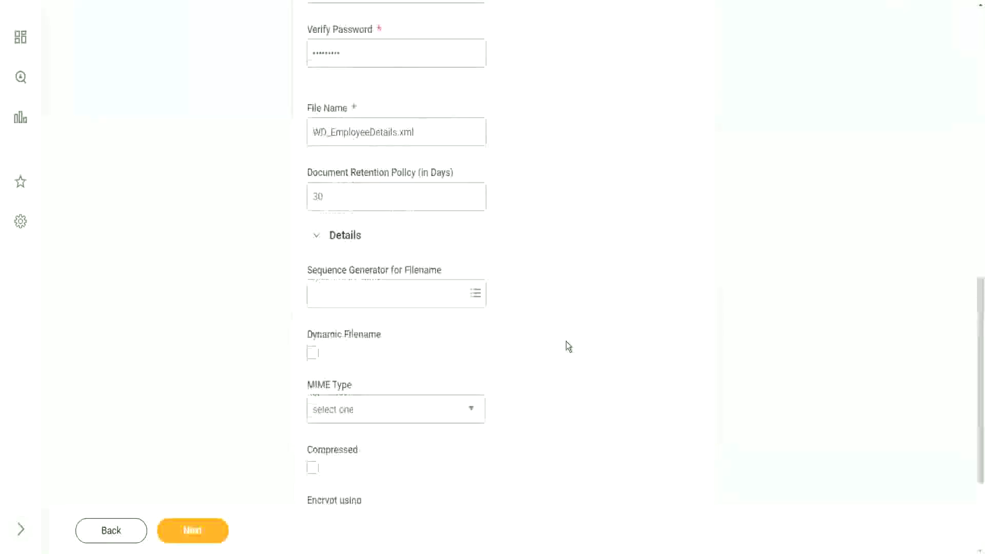
scroll(476, 287, "up", 1)
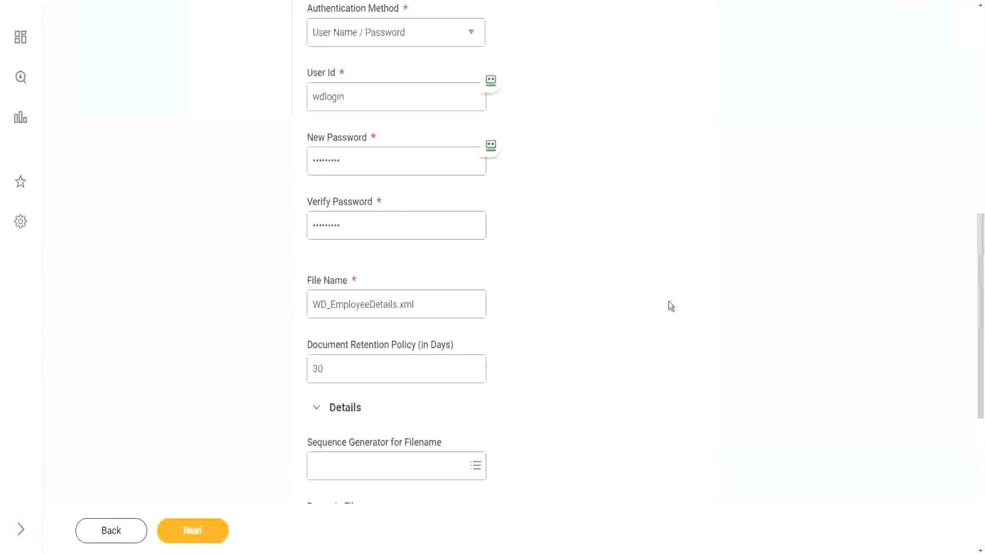
scroll(673, 300, "down", 6)
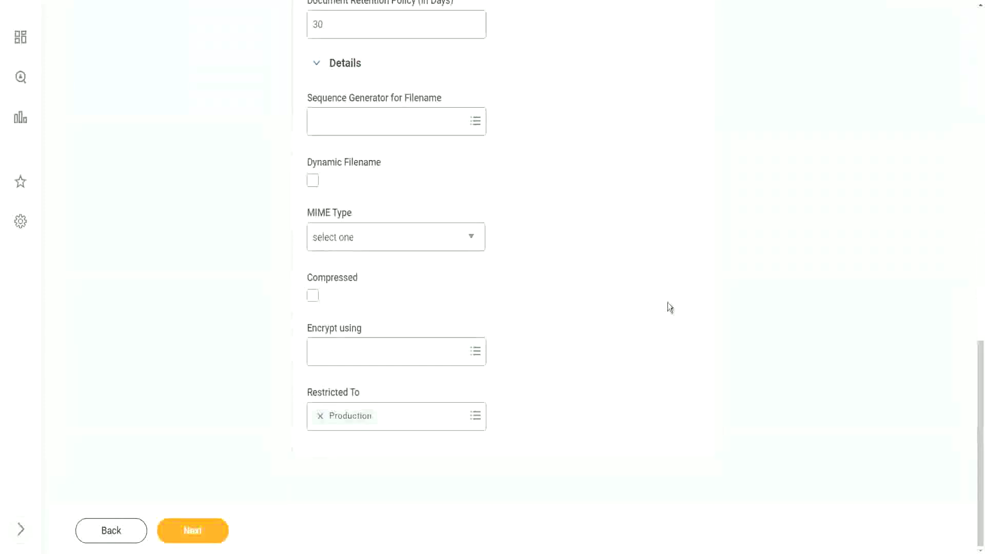
scroll(602, 322, "up", 14)
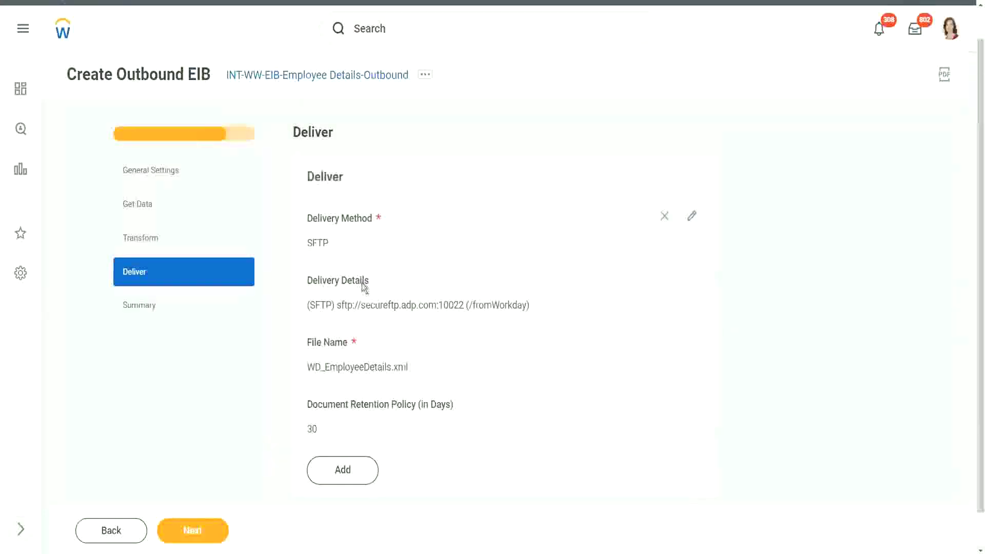
scroll(511, 365, "down", 1)
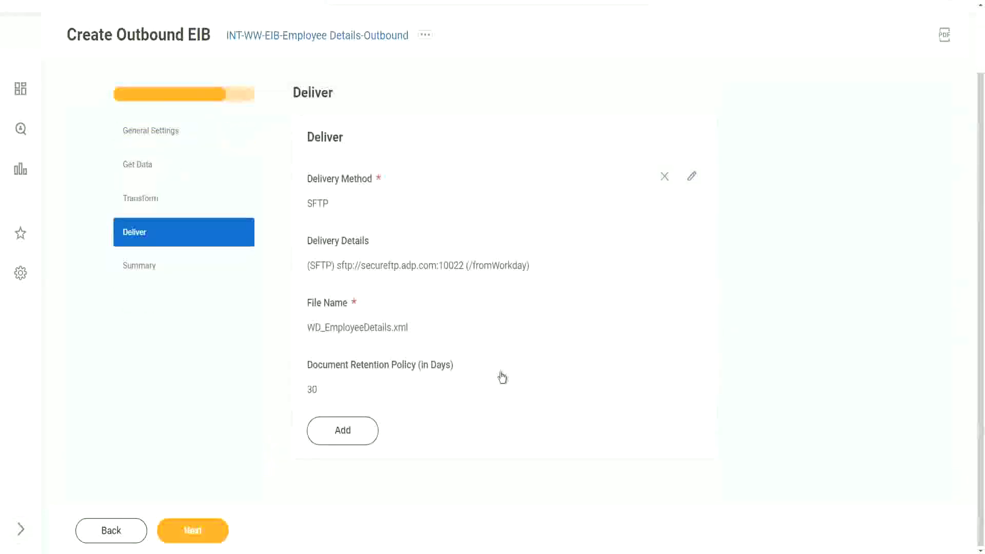